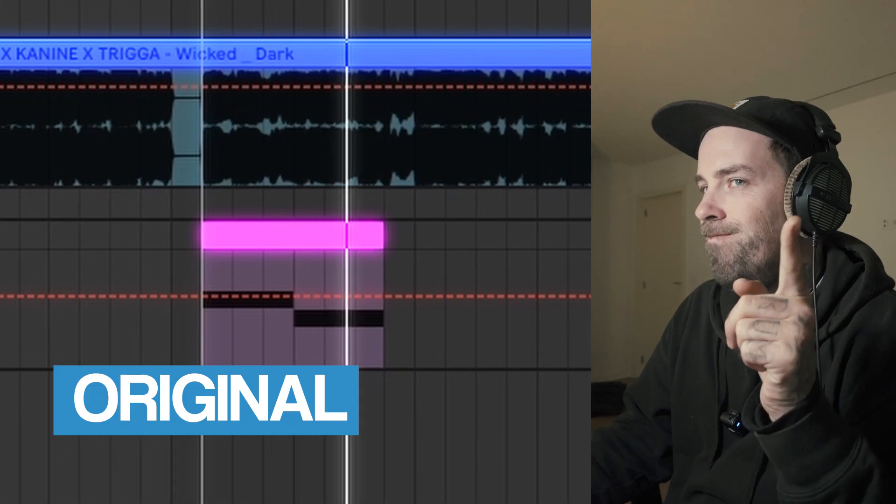
{"action": "mouse_move", "coordinate": [581, 301]}
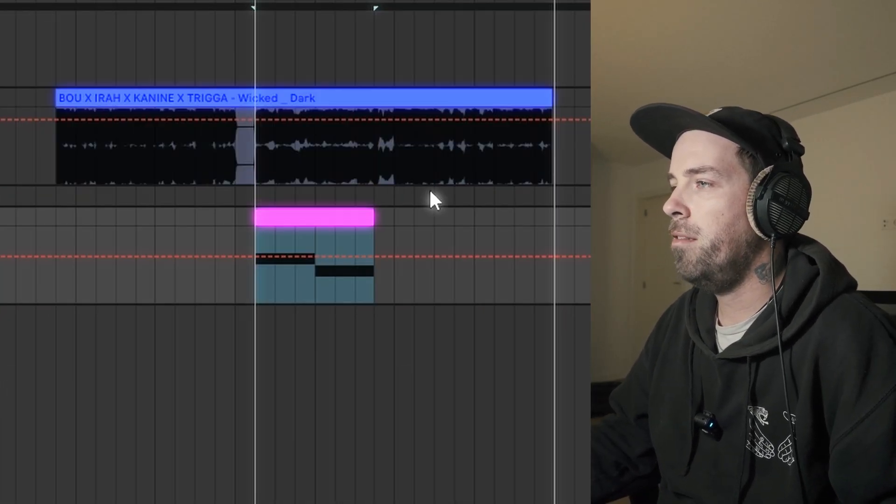
{"action": "left_click", "coordinate": [81, 102]}
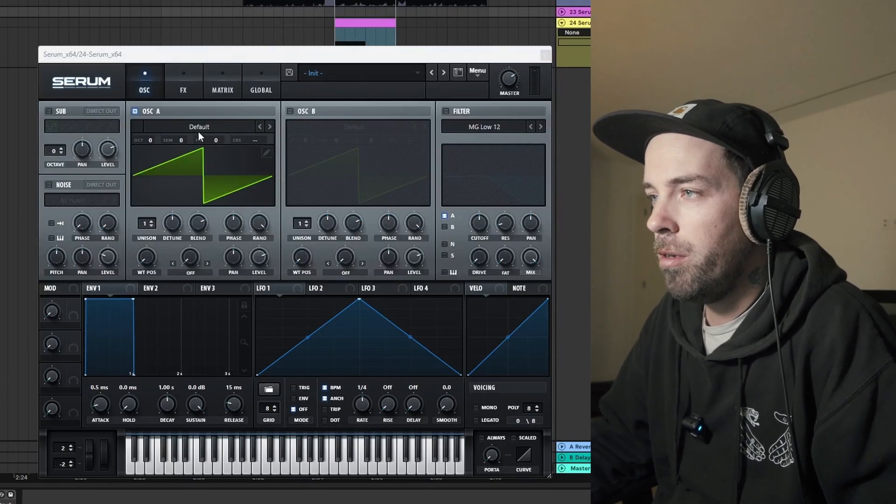
{"action": "left_click", "coordinate": [179, 54]}
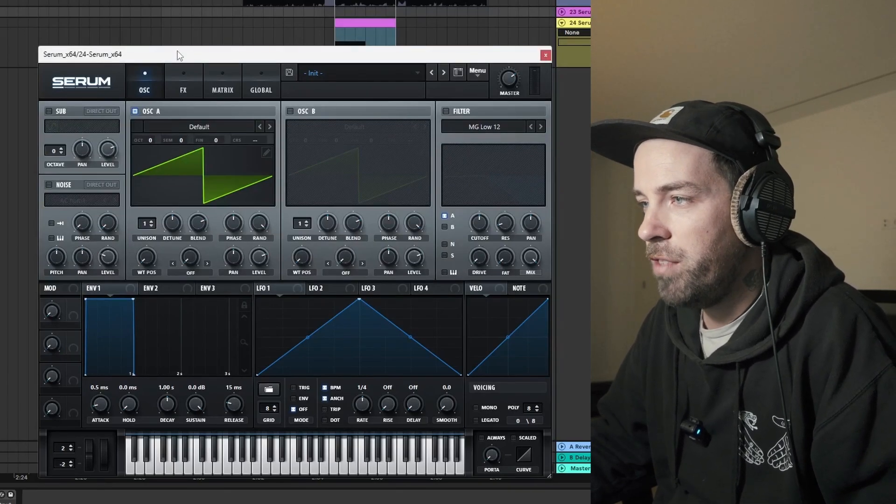
Step: Turn on oscillator B and set the fine tuning to 58 cents on oscillator A and -58 cents on oscillator B
{"action": "left_click", "coordinate": [291, 112]}
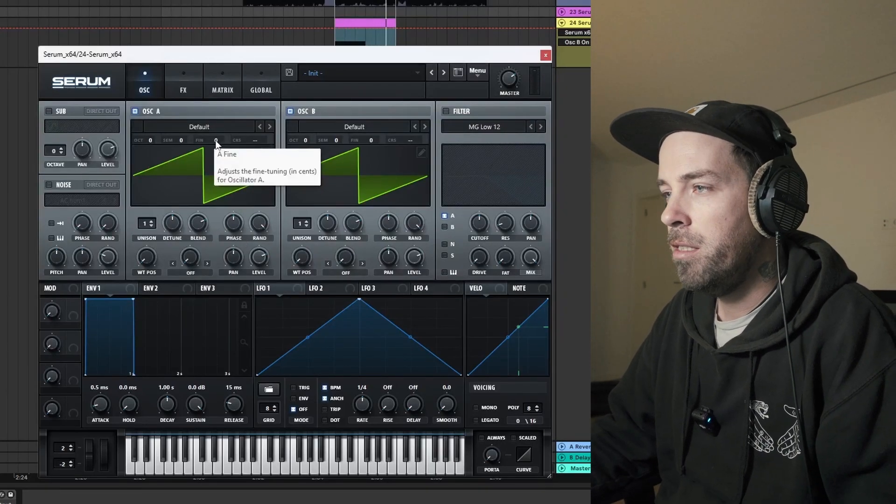
{"action": "double_click", "coordinate": [216, 140]}
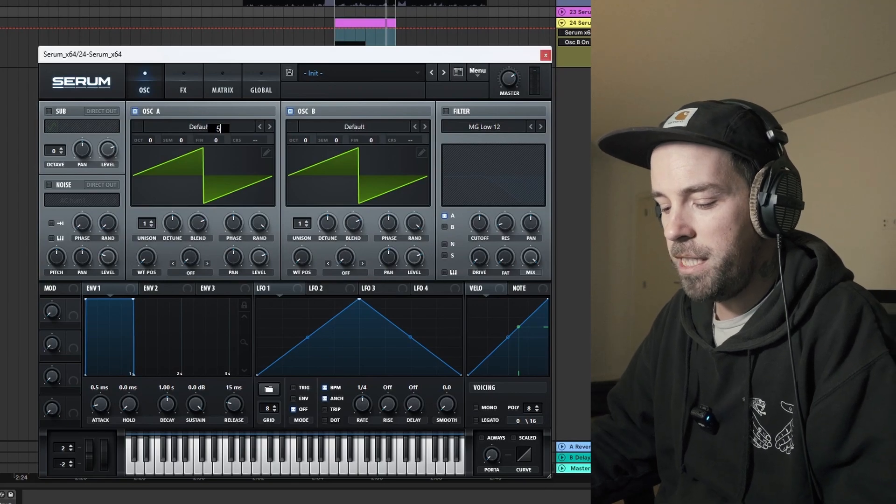
{"action": "type", "text": "58"}
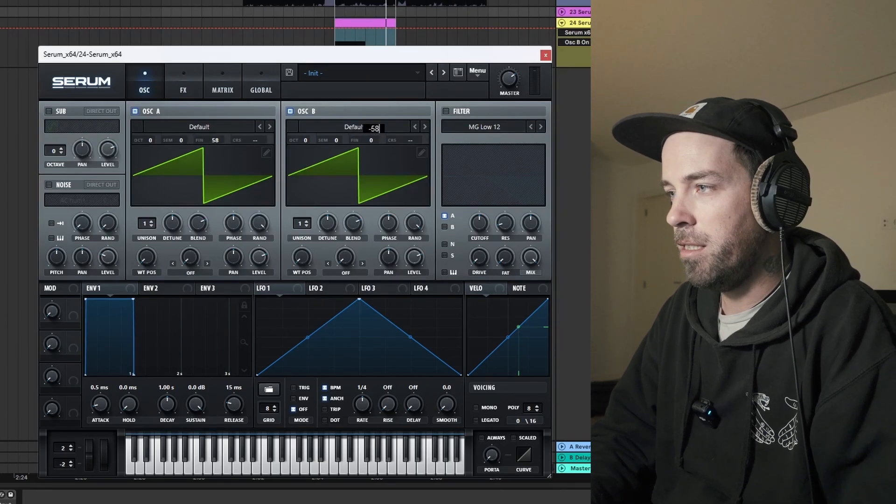
{"action": "type", "text": "-58"}
{"action": "key", "text": "Return"}
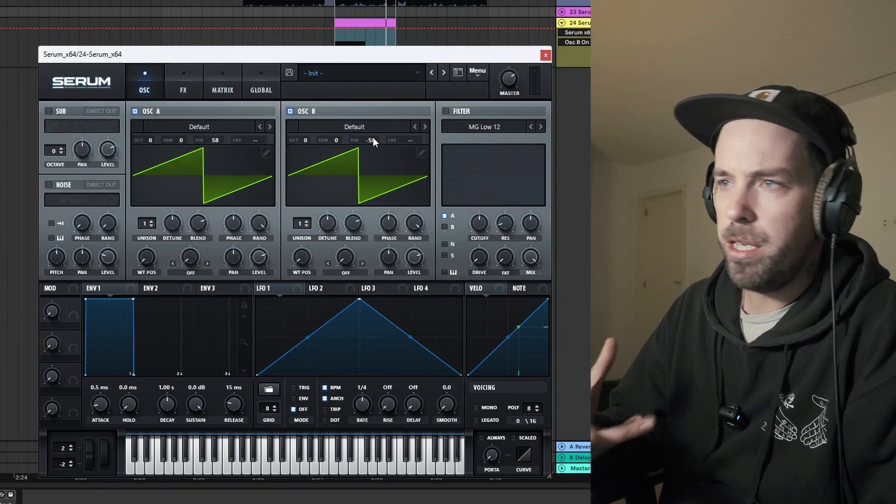
Step: Make the voicing mono and legato, with portamento always on and its time adjusted
{"action": "key", "text": "space"}
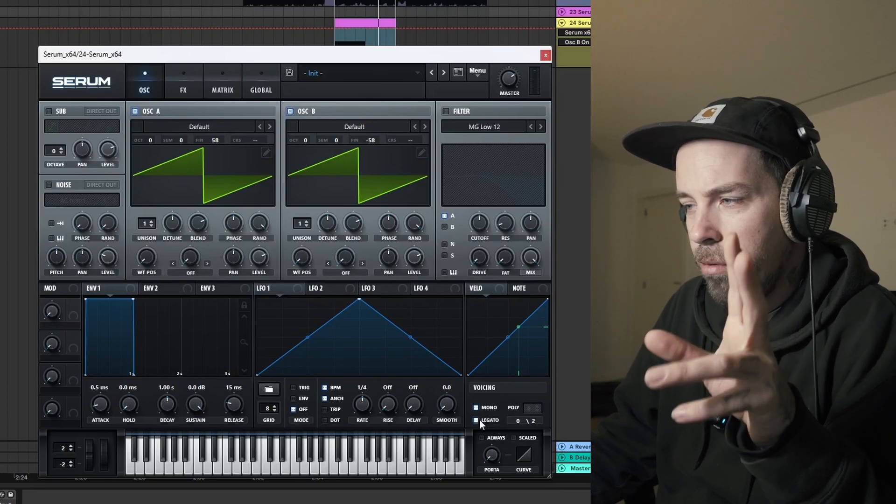
{"action": "left_click", "coordinate": [491, 453]}
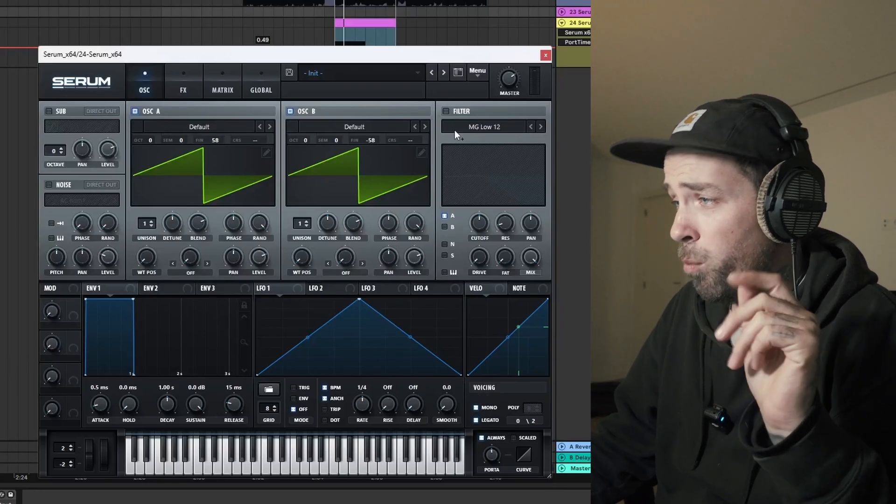
Step: Turn on the filter as Notch 24 and route oscillator B through it along with oscillator A
{"action": "left_click", "coordinate": [447, 112]}
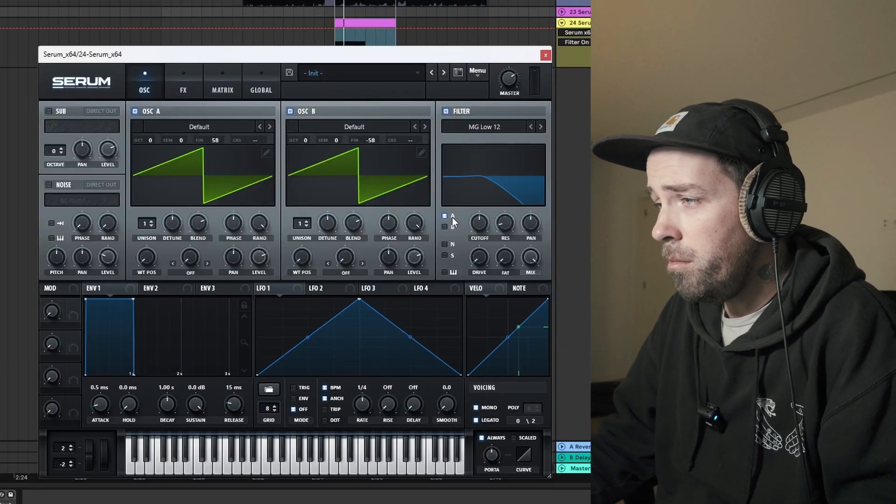
{"action": "left_click", "coordinate": [481, 127]}
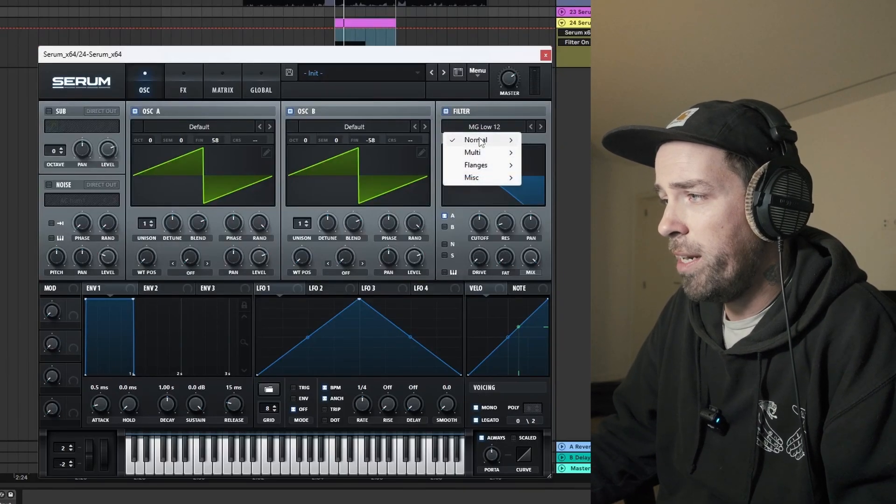
{"action": "mouse_move", "coordinate": [480, 142]}
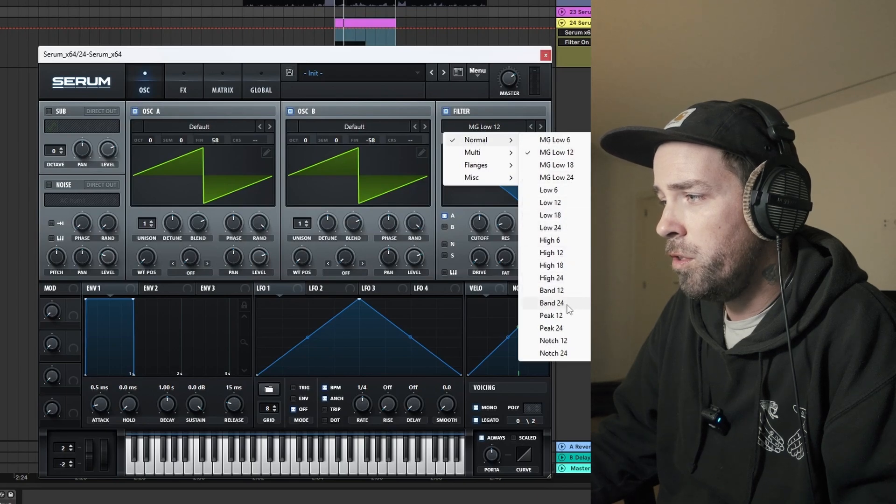
{"action": "left_click", "coordinate": [568, 354]}
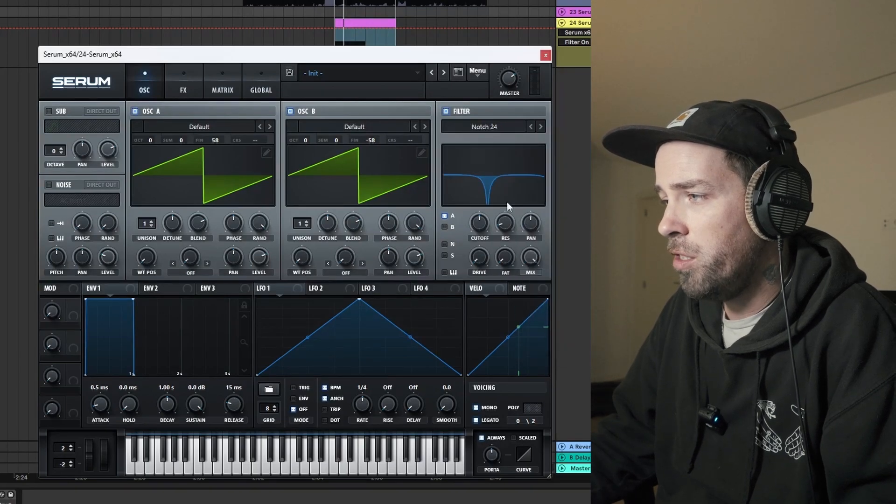
{"action": "left_click", "coordinate": [446, 228]}
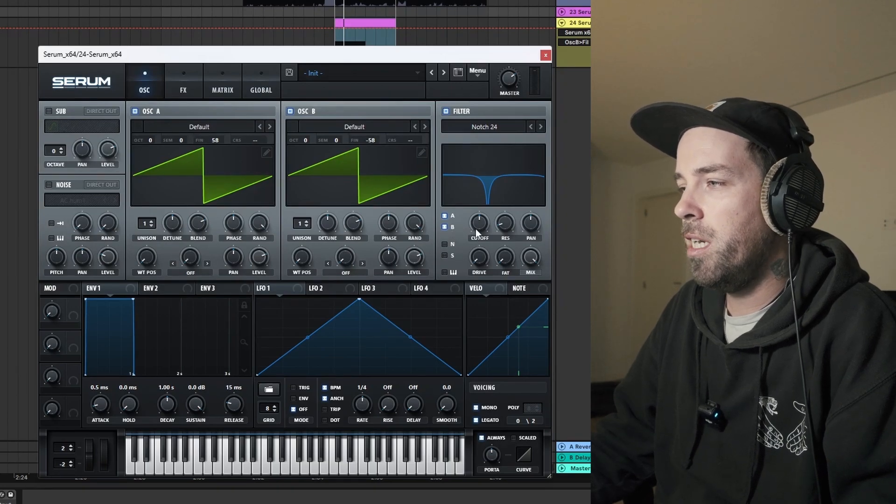
Step: Set LFO 1 to trigger mode at a one-bar rate and modulate the filter cutoff with it by a small amount
{"action": "left_click_drag", "start_coordinate": [478, 224], "coordinate": [478, 230]}
{"action": "key", "text": "space"}
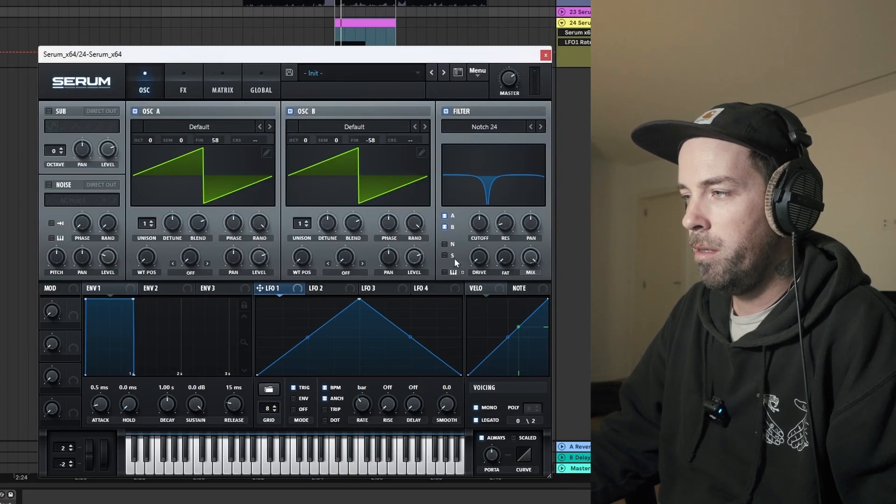
{"action": "left_click_drag", "start_coordinate": [480, 224], "coordinate": [484, 277]}
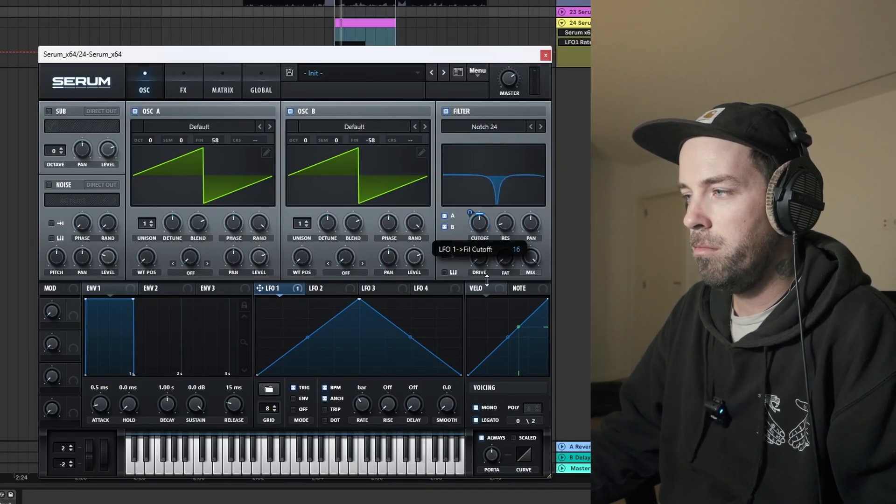
{"action": "left_click_drag", "start_coordinate": [489, 283], "coordinate": [489, 286]}
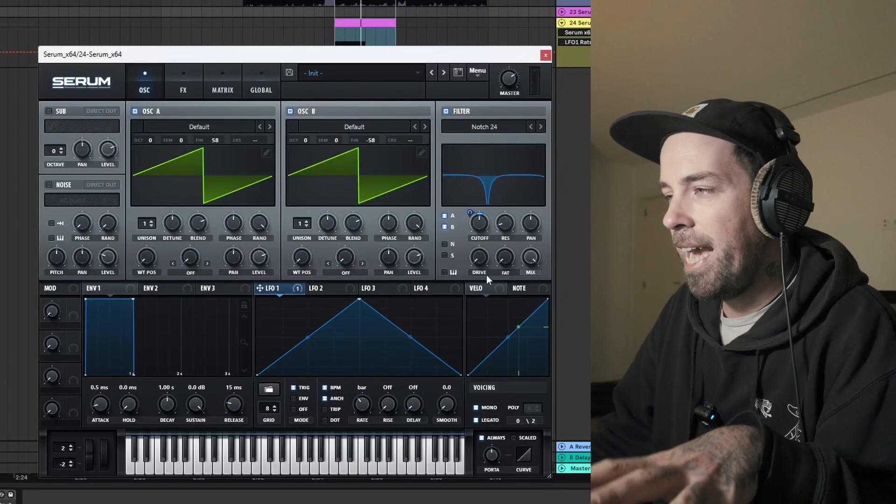
Step: Raise the filter's drive to about 11% and adjust its fat amount
{"action": "left_click", "coordinate": [480, 258]}
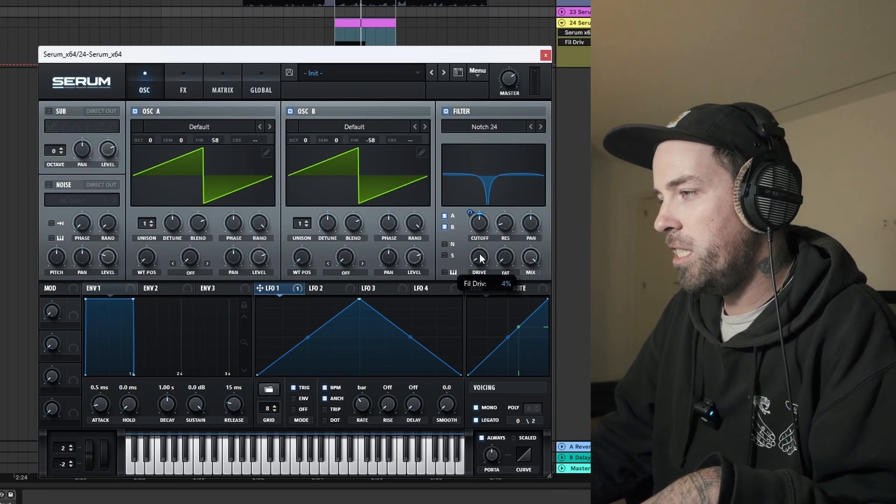
{"action": "left_click", "coordinate": [509, 257]}
{"action": "left_click", "coordinate": [478, 258]}
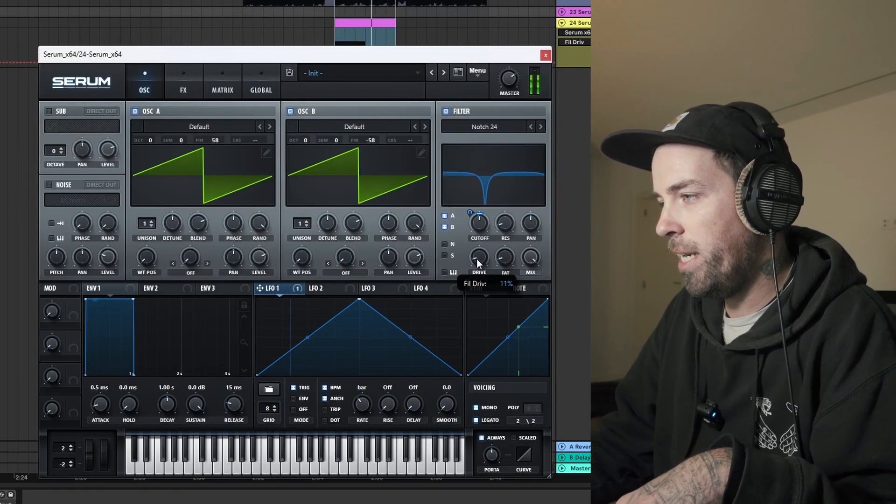
{"action": "left_click", "coordinate": [504, 263]}
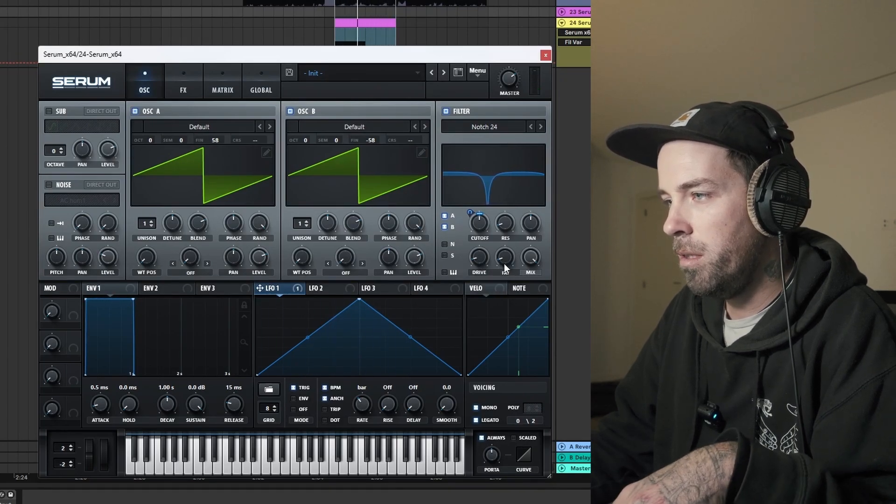
Step: Adjust the output levels of oscillators A and B
{"action": "left_click", "coordinate": [259, 257]}
{"action": "left_click", "coordinate": [414, 258]}
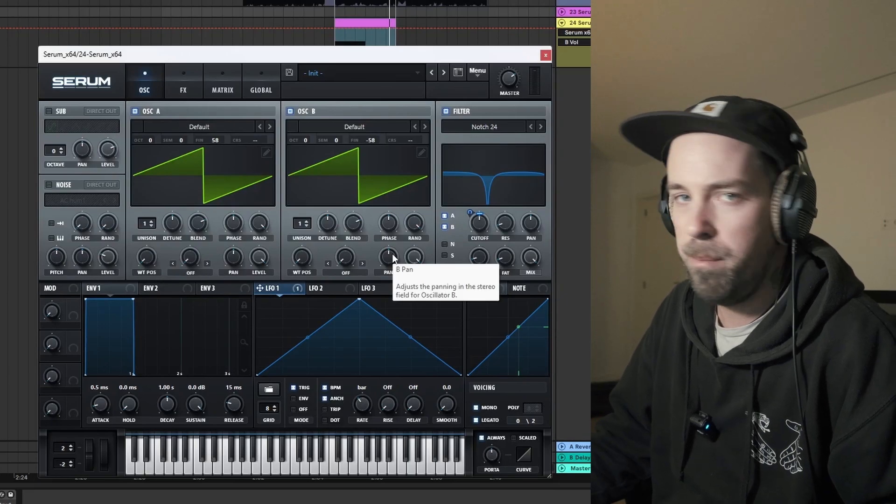
Step: Add the Hyper/Dimension effect, adjust its Hyper and Dimension mix, and reduce the Dimension size to about 8%
{"action": "left_click", "coordinate": [183, 87]}
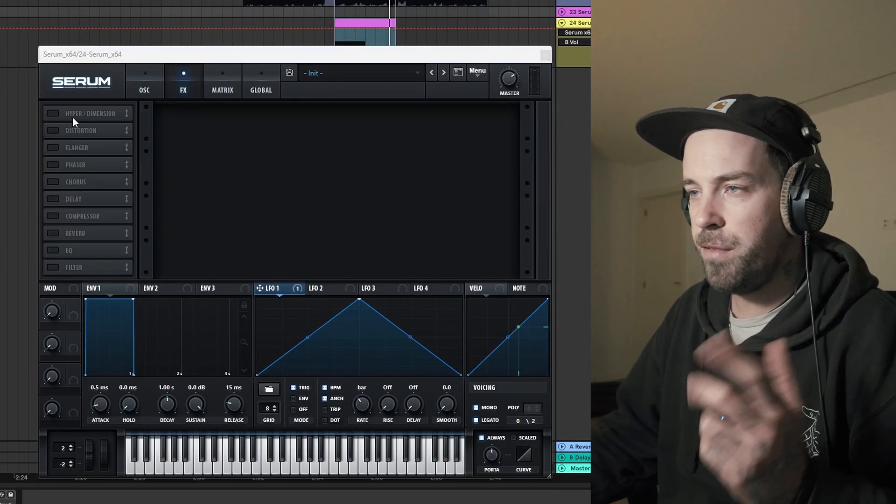
{"action": "left_click", "coordinate": [50, 114]}
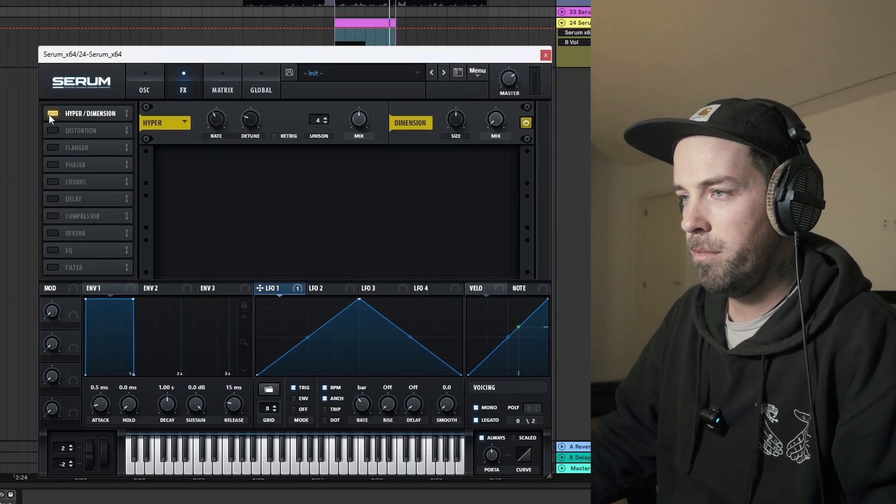
{"action": "left_click", "coordinate": [353, 119]}
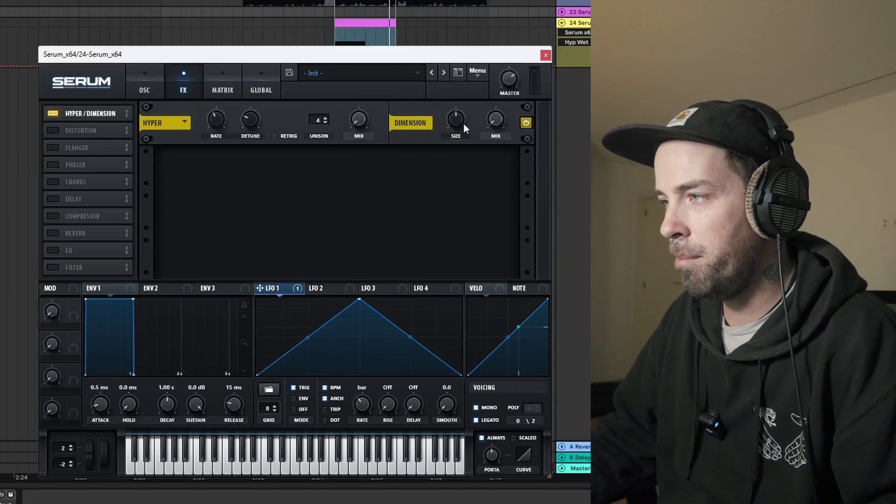
{"action": "left_click_drag", "start_coordinate": [455, 120], "coordinate": [450, 173]}
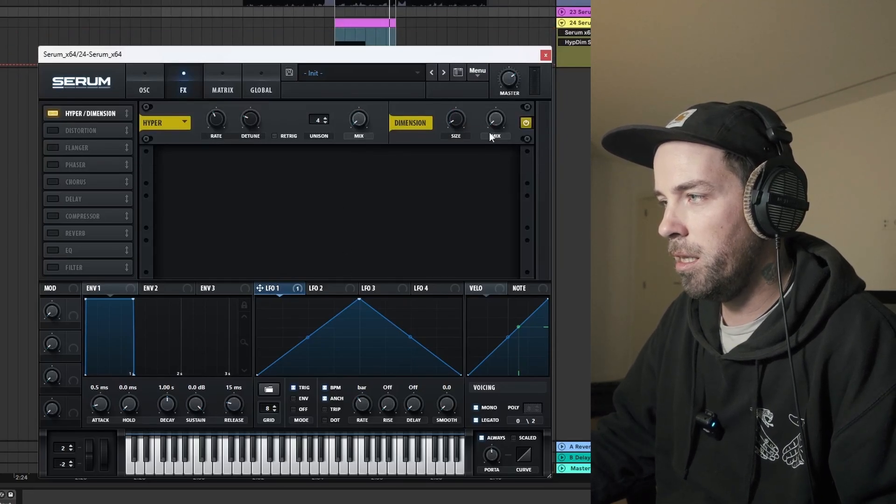
{"action": "left_click", "coordinate": [497, 119]}
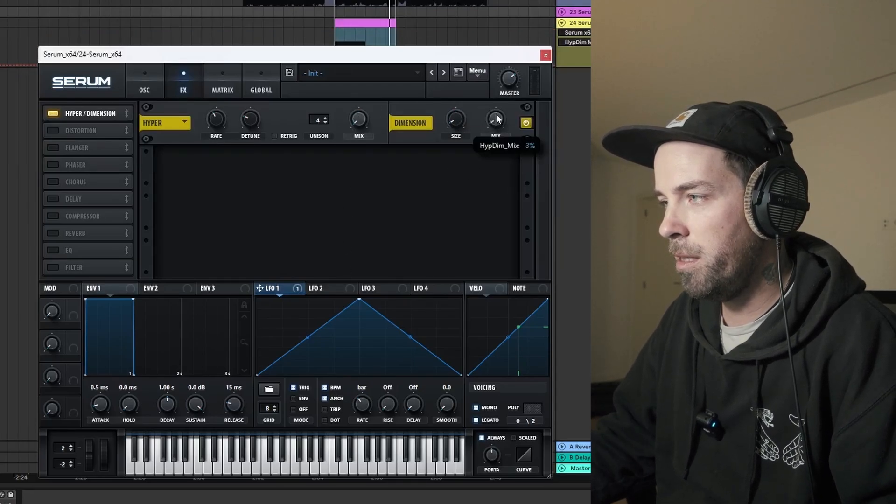
{"action": "left_click", "coordinate": [455, 117]}
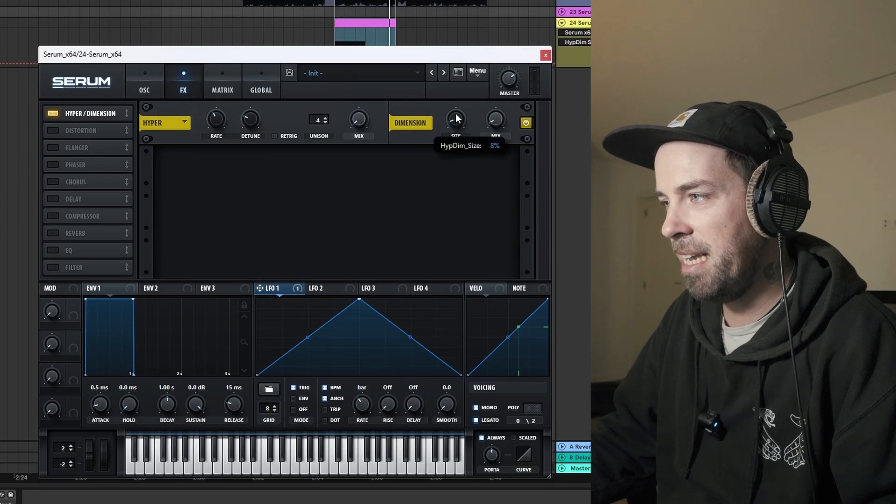
{"action": "key", "text": "space"}
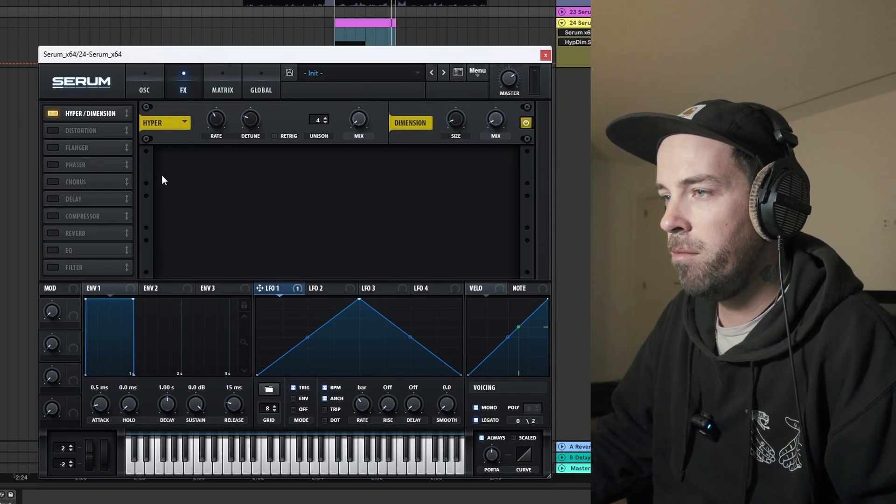
Step: Add a Tube distortion effect and raise its drive
{"action": "left_click", "coordinate": [53, 131]}
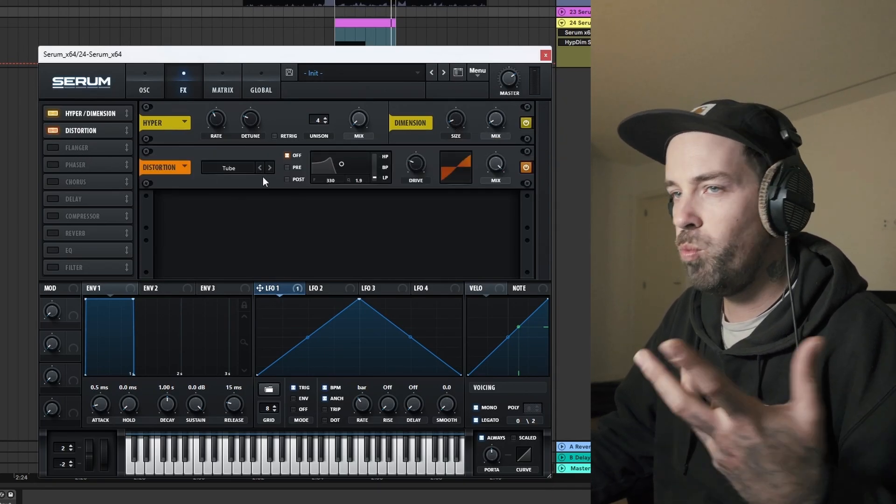
{"action": "left_click_drag", "start_coordinate": [410, 167], "coordinate": [407, 100]}
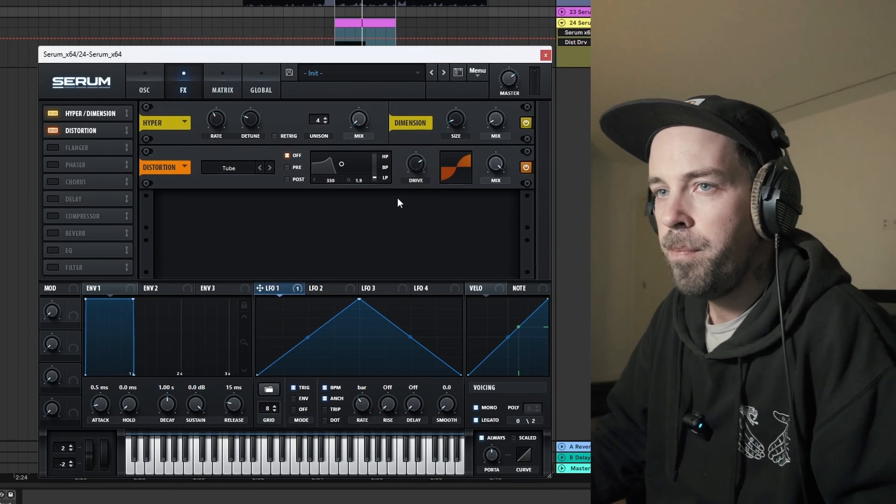
Step: Add a chorus effect, lower its mix, and set its low-pass filter to about 591 Hz
{"action": "left_click", "coordinate": [56, 183]}
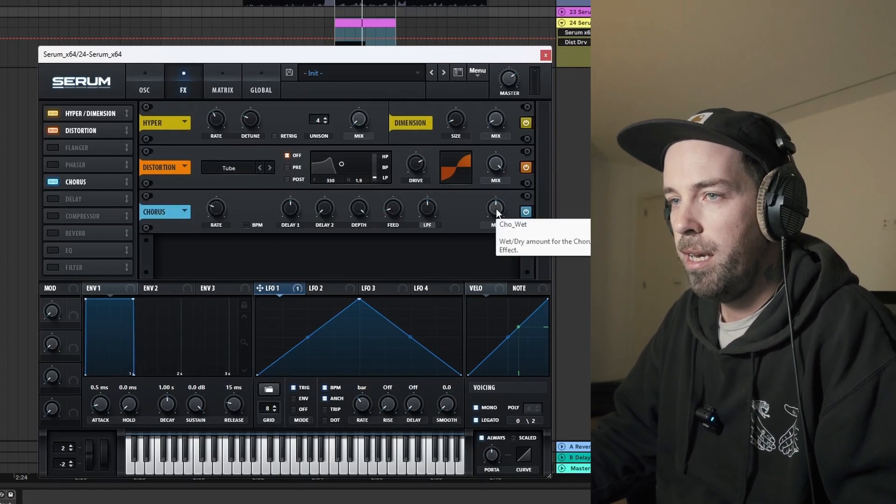
{"action": "left_click_drag", "start_coordinate": [497, 209], "coordinate": [495, 213]}
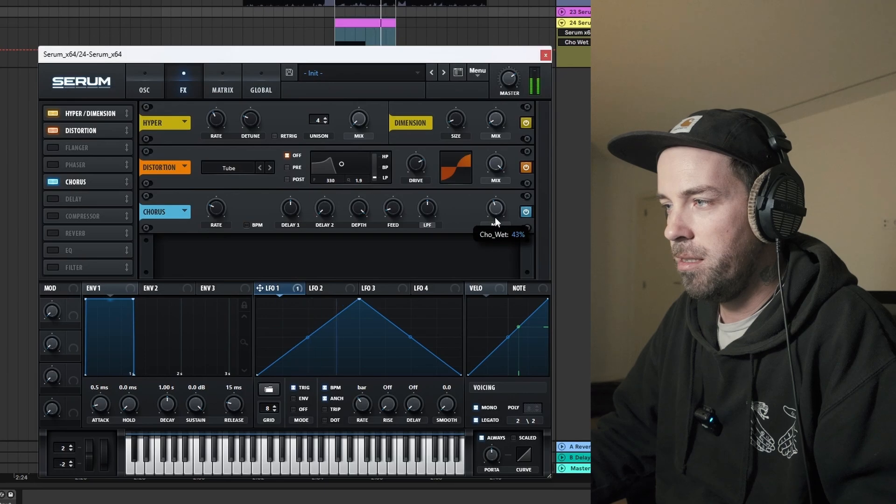
{"action": "left_click_drag", "start_coordinate": [432, 203], "coordinate": [432, 217]}
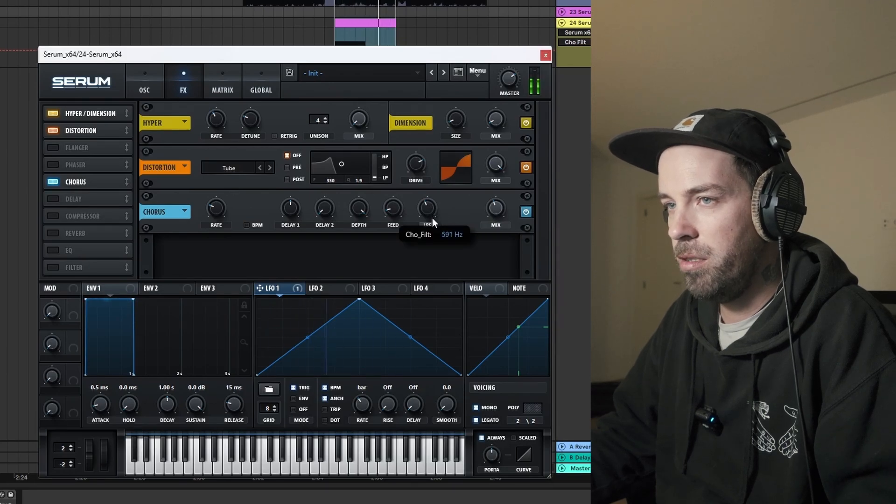
{"action": "left_click", "coordinate": [492, 212]}
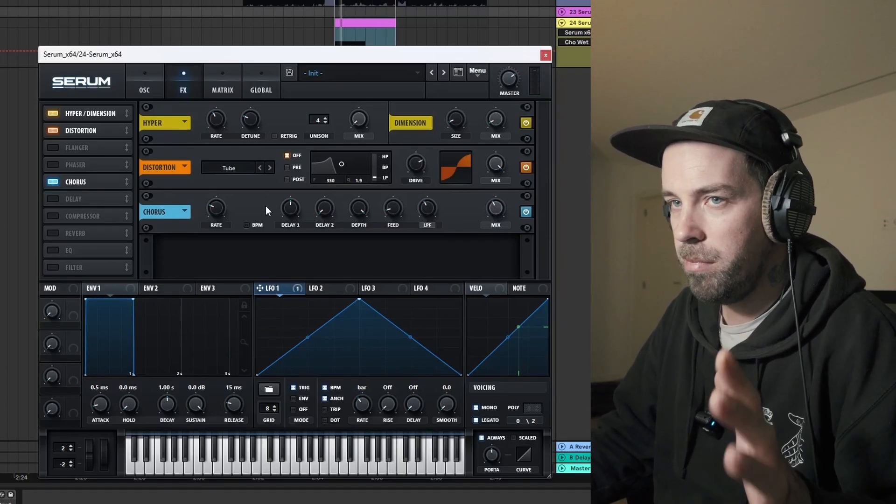
Step: Add the Compressor effect, enable its multiband mode, and reduce the high band to about 67% during playback
{"action": "left_click", "coordinate": [51, 217]}
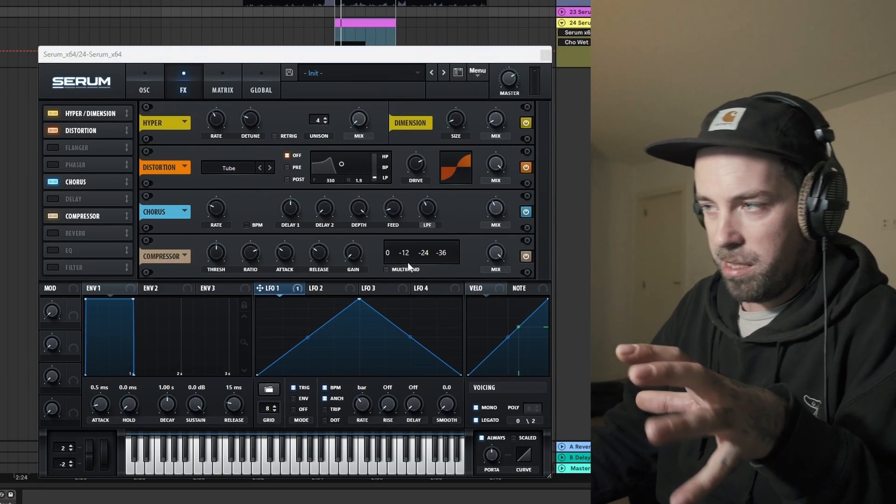
{"action": "left_click", "coordinate": [400, 270]}
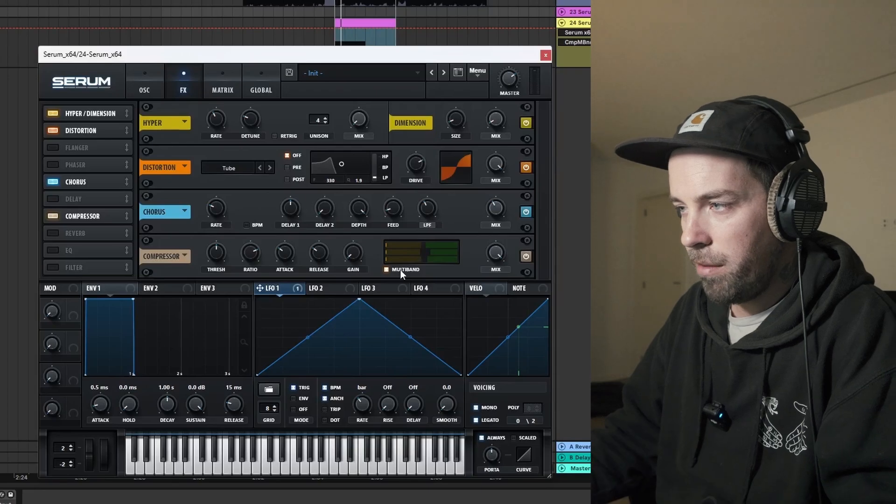
{"action": "key", "text": "space"}
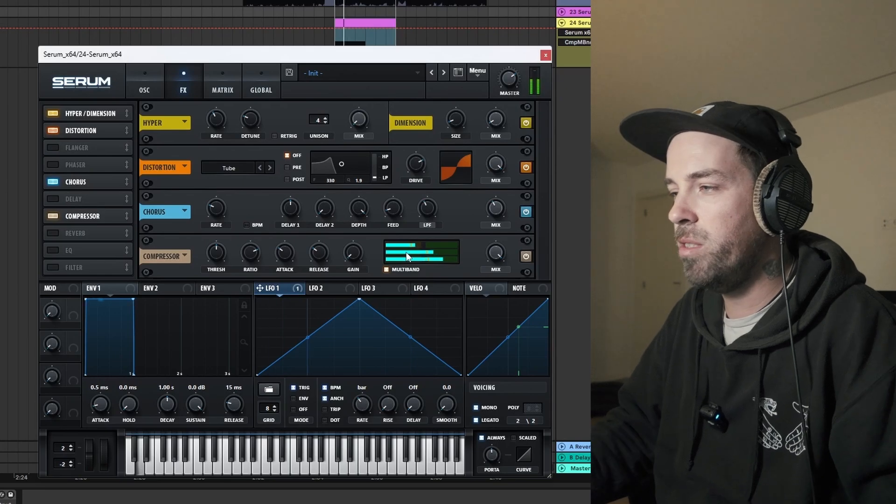
{"action": "left_click_drag", "start_coordinate": [406, 253], "coordinate": [453, 251]}
{"action": "mouse_move", "coordinate": [437, 247]}
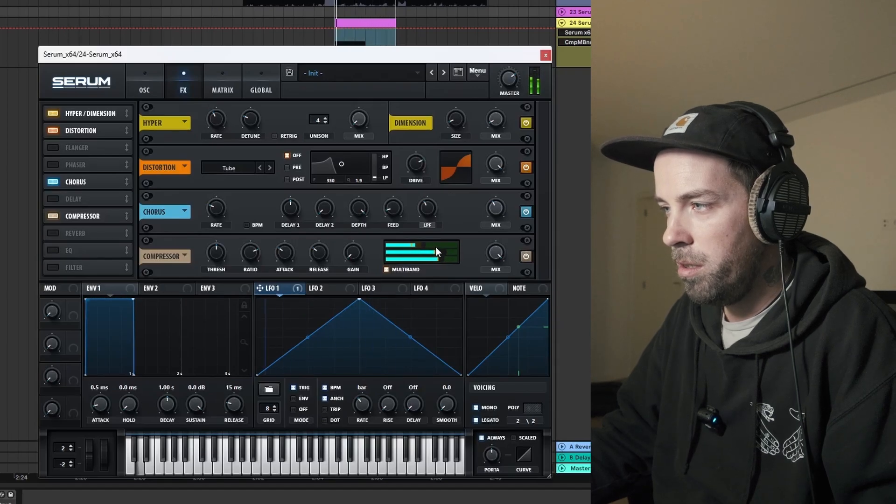
{"action": "left_click_drag", "start_coordinate": [427, 244], "coordinate": [425, 244]}
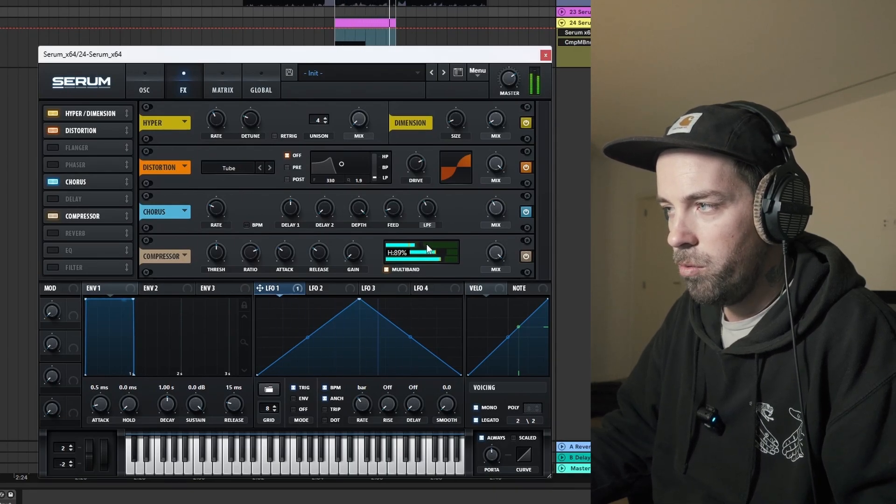
{"action": "left_click_drag", "start_coordinate": [427, 244], "coordinate": [421, 244]}
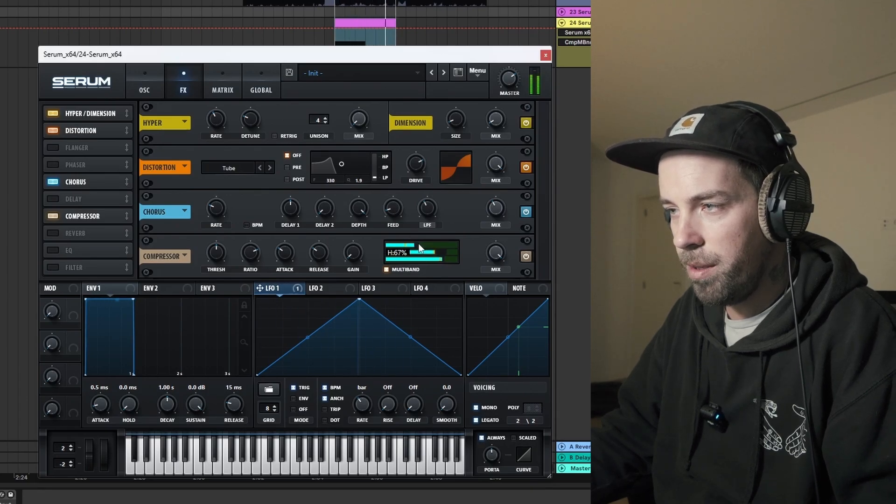
{"action": "key", "text": "space"}
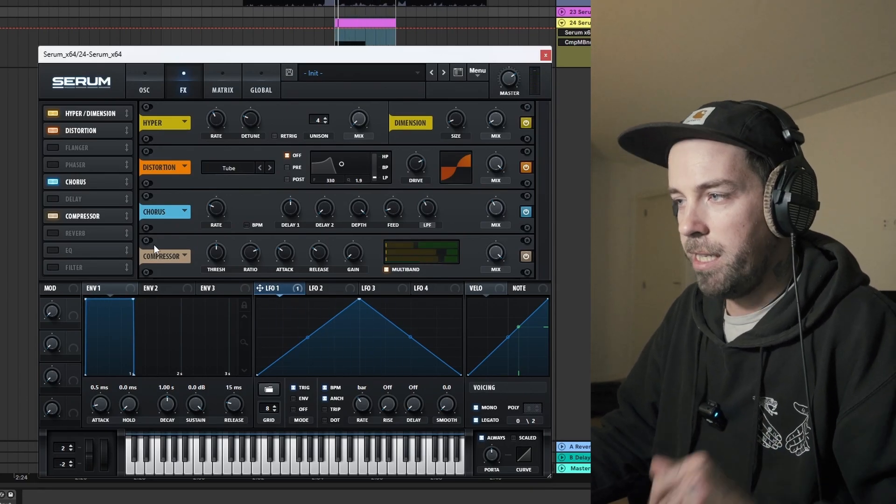
Step: Add the EQ effect and switch its high band to the Peak shape
{"action": "left_click", "coordinate": [48, 251]}
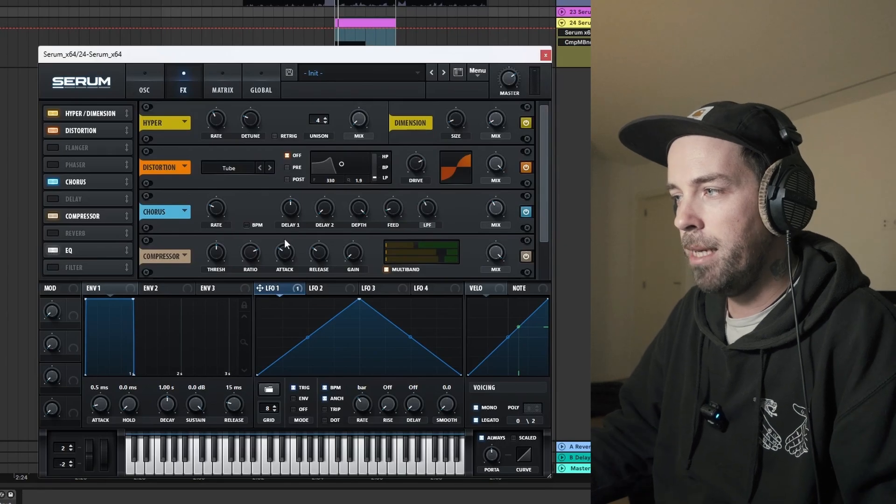
{"action": "left_click_drag", "start_coordinate": [540, 165], "coordinate": [543, 197]}
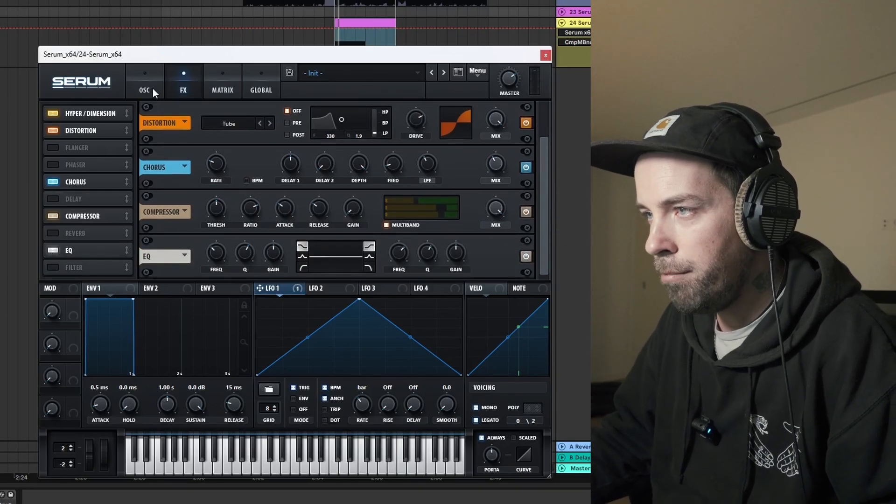
{"action": "left_click", "coordinate": [152, 88]}
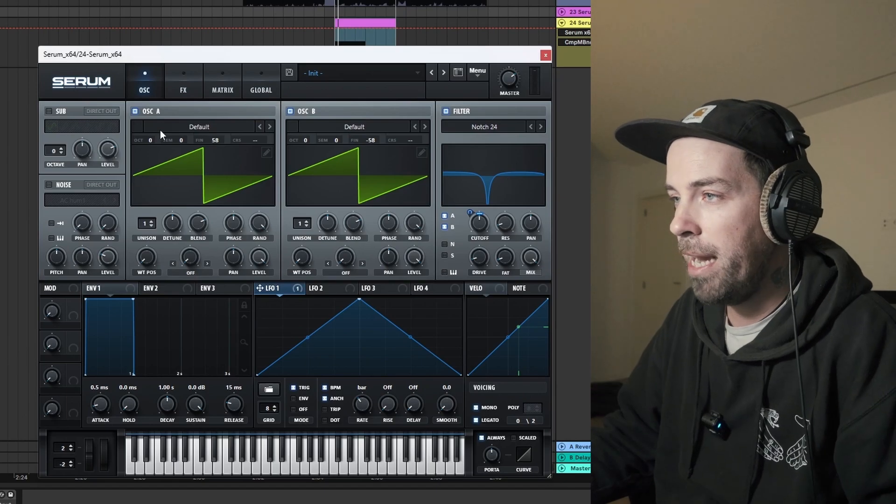
{"action": "left_click", "coordinate": [167, 94]}
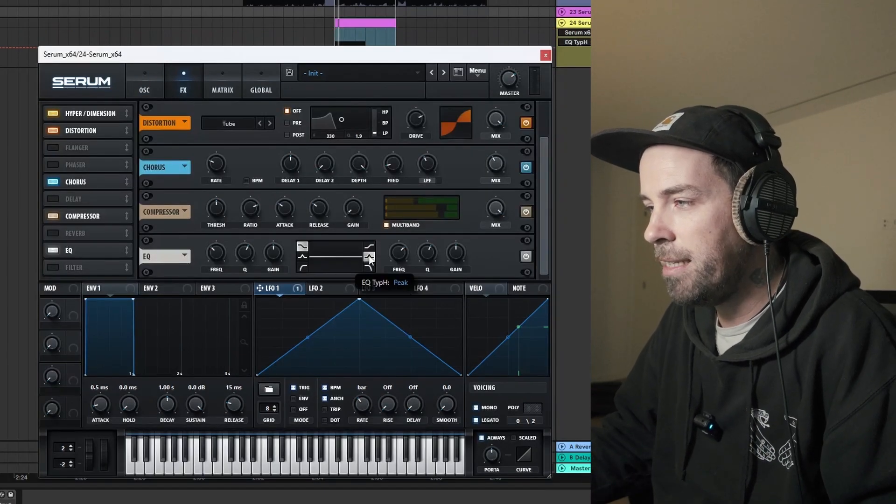
{"action": "left_click", "coordinate": [369, 257]}
Step: Carve a notch with the EQ's high band using -24.0 dB gain and 70% Q, tuning its frequency slightly above 417 Hz
{"action": "left_click_drag", "start_coordinate": [394, 251], "coordinate": [394, 270]}
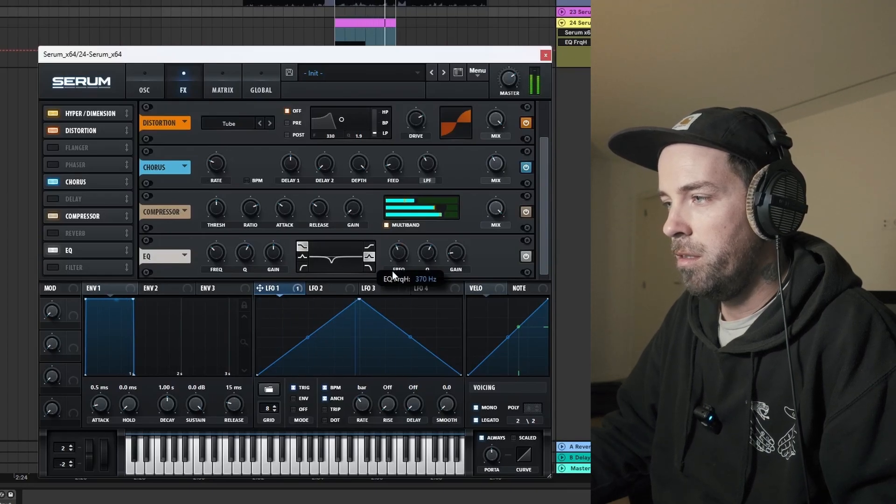
{"action": "left_click", "coordinate": [455, 254]}
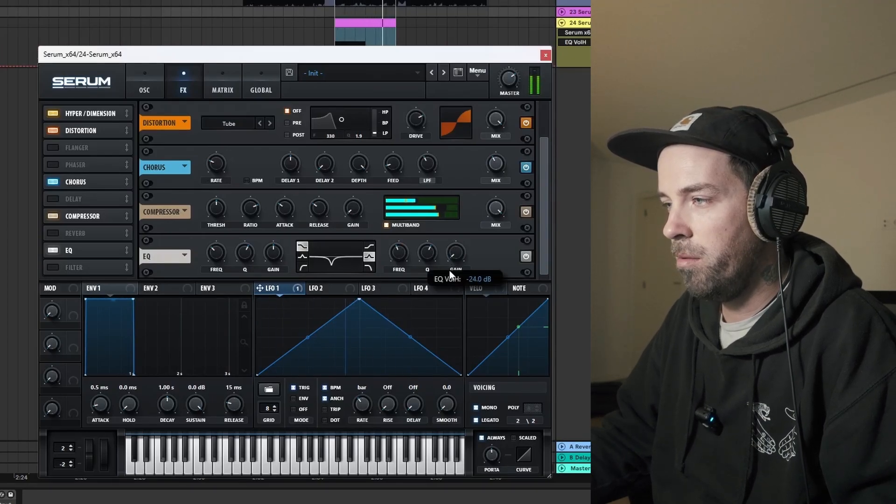
{"action": "left_click", "coordinate": [426, 262]}
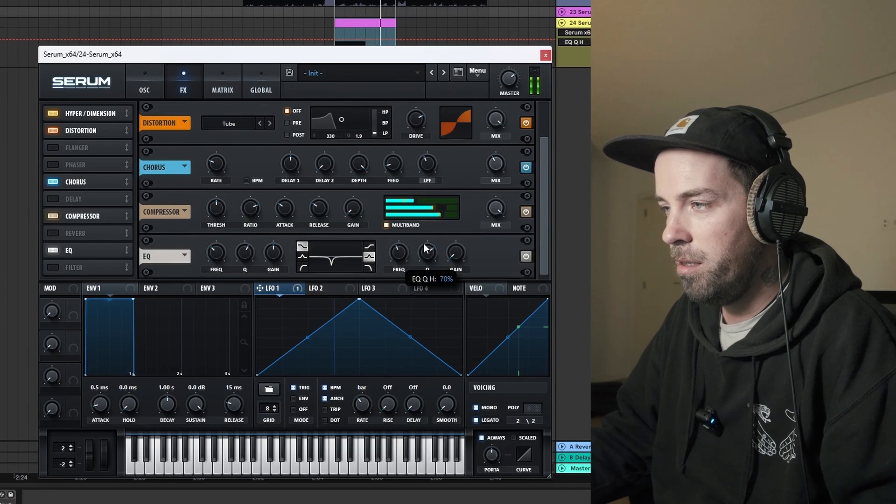
{"action": "left_click", "coordinate": [402, 255]}
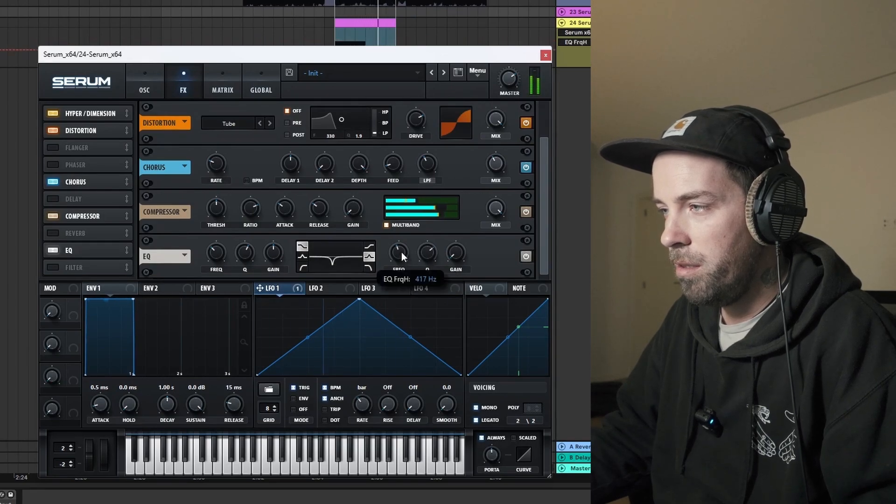
{"action": "left_click_drag", "start_coordinate": [402, 252], "coordinate": [403, 249]}
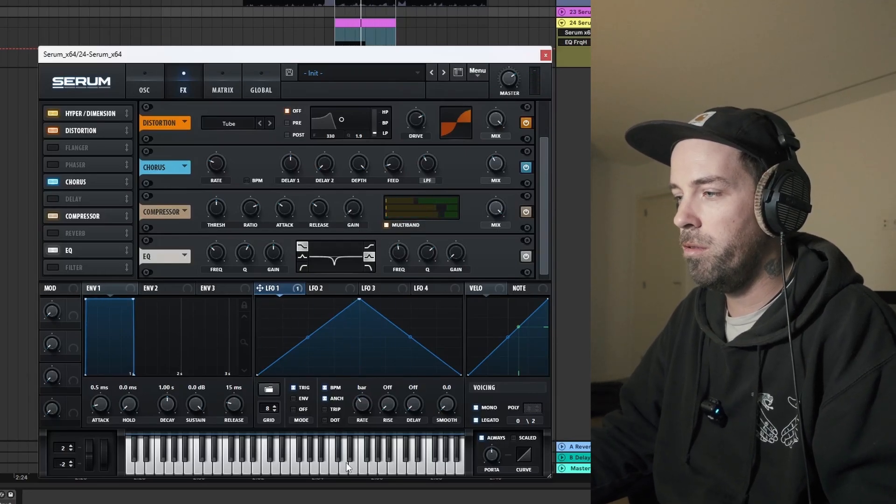
Step: Audition the patch with a few keyboard notes, fine-tune the master volume, and close the synth window
{"action": "left_click", "coordinate": [288, 455]}
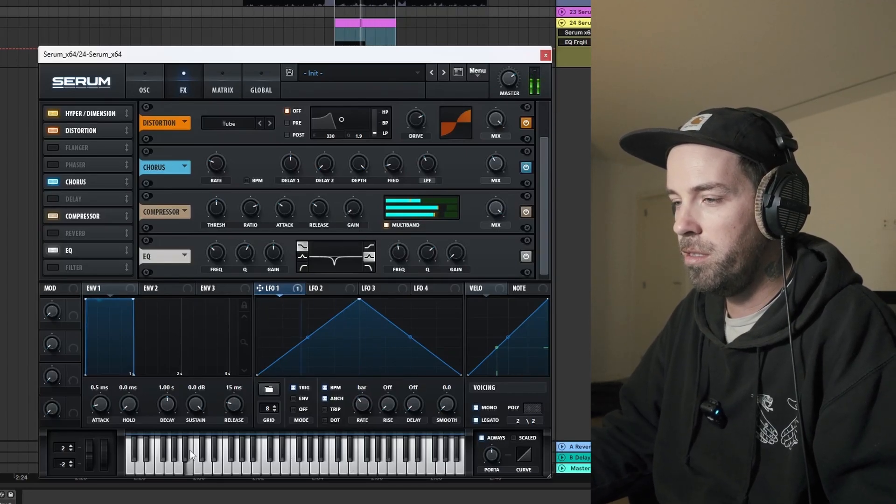
{"action": "left_click", "coordinate": [204, 457]}
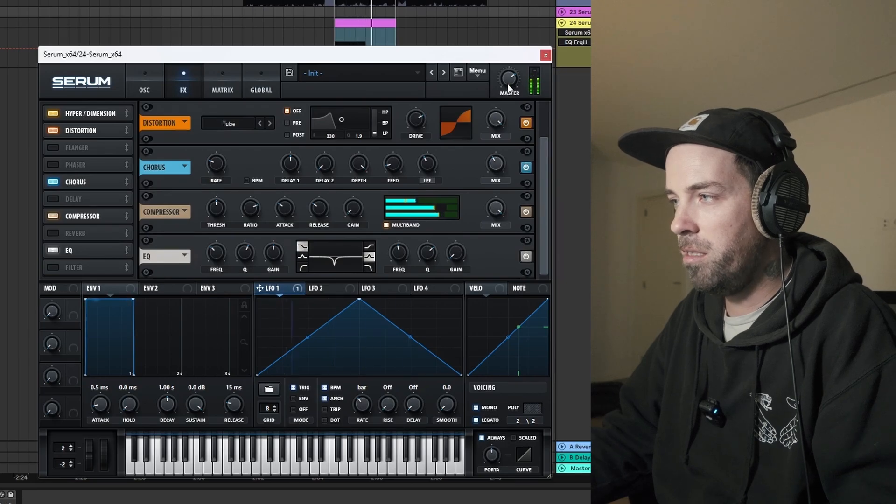
{"action": "mouse_move", "coordinate": [507, 80]}
{"action": "scroll", "coordinate": [505, 81], "scroll_direction": "up", "scroll_amount": 2}
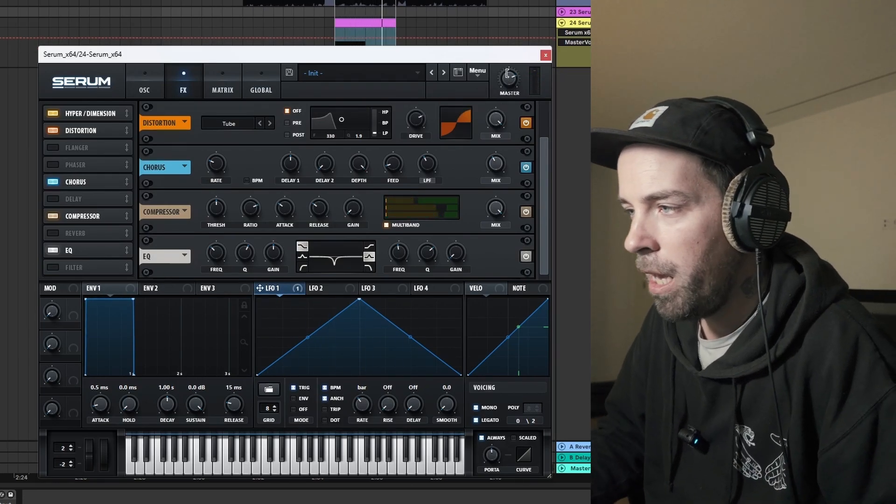
{"action": "left_click", "coordinate": [150, 77]}
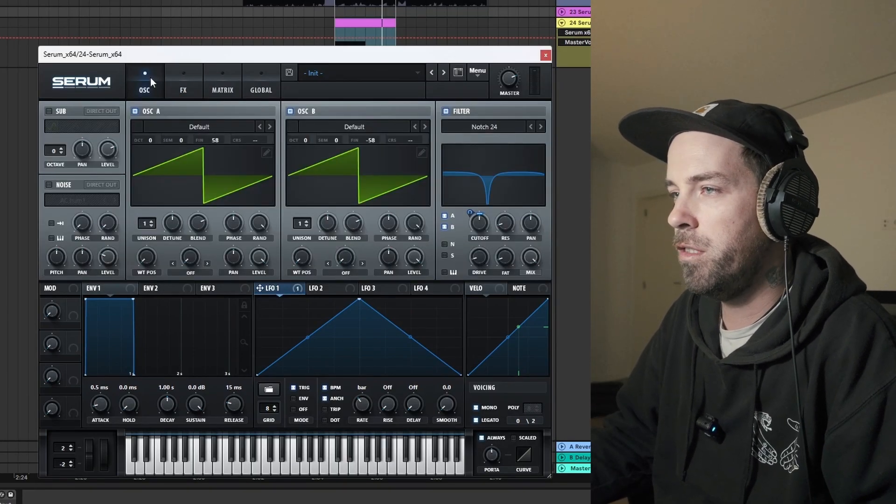
{"action": "left_click", "coordinate": [546, 55]}
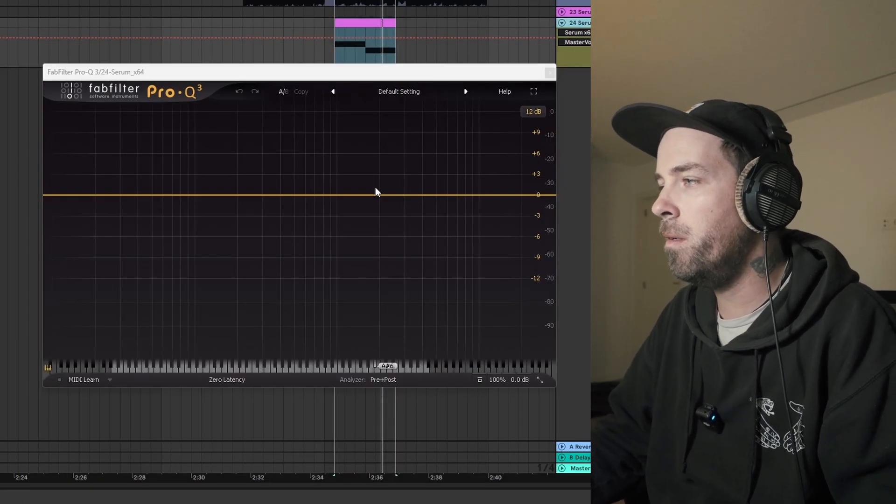
Step: Add a 48 dB/oct low cut on the side signal in Pro-Q 3, raising its frequency to between the first two spectrum peaks
{"action": "left_click", "coordinate": [58, 195]}
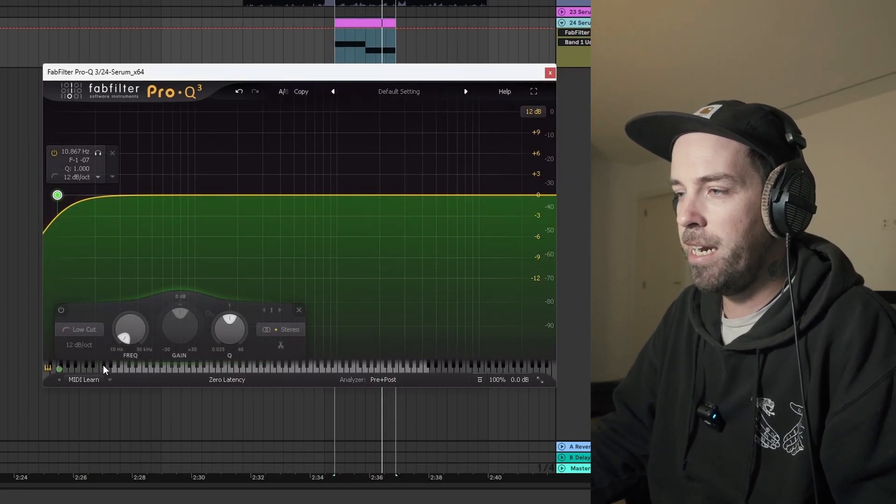
{"action": "left_click", "coordinate": [288, 331]}
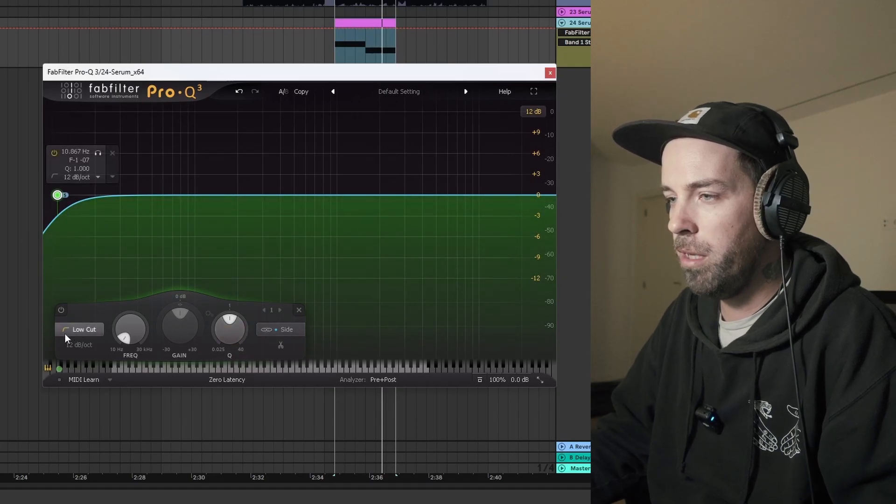
{"action": "scroll", "coordinate": [77, 346], "scroll_direction": "up", "scroll_amount": 5}
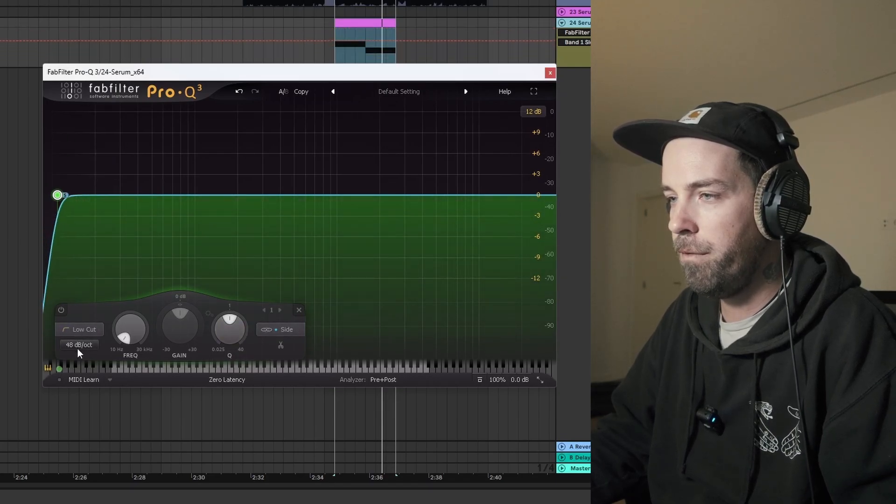
{"action": "mouse_move", "coordinate": [119, 332]}
{"action": "left_mouse_down"}
{"action": "mouse_move", "coordinate": [128, 301]}
{"action": "mouse_move", "coordinate": [119, 257]}
{"action": "mouse_move", "coordinate": [119, 268]}
{"action": "left_mouse_up"}
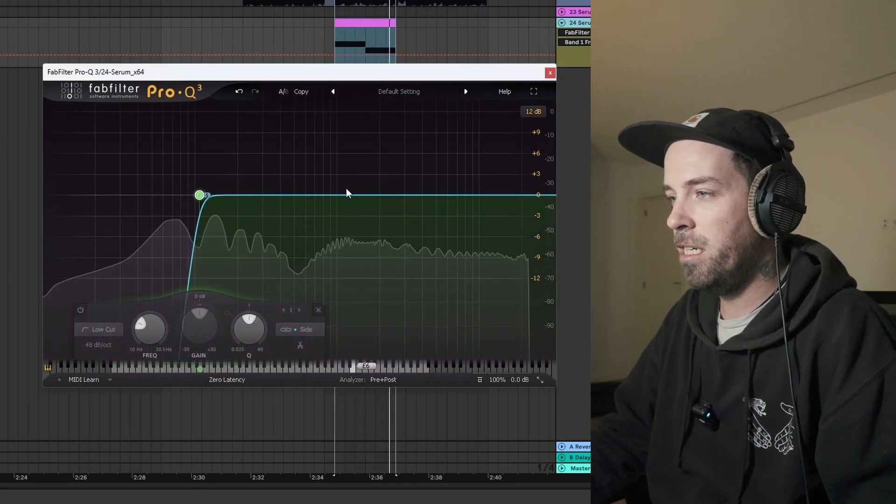
Step: Add a stereo bell cut of about 3.6 dB at 506 Hz with Q 1.436, plus a bell boost of about 0.7 dB near 10.6 kHz
{"action": "left_click", "coordinate": [325, 195]}
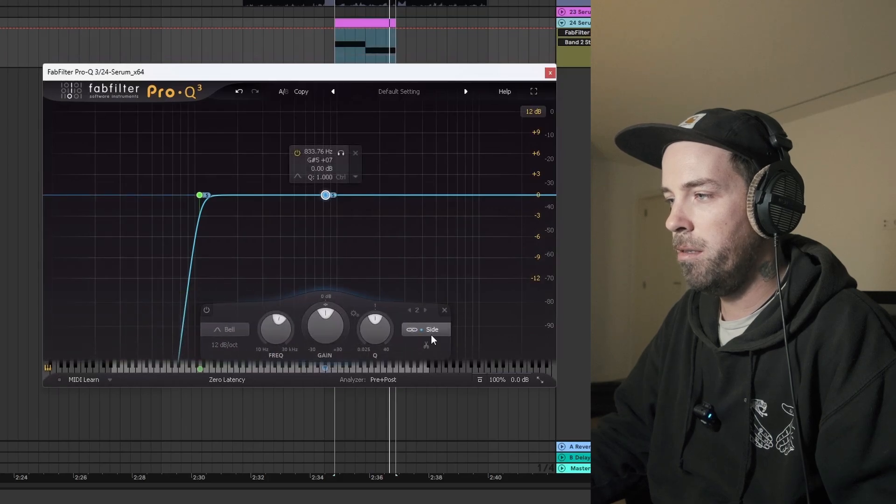
{"action": "left_click", "coordinate": [432, 329]}
{"action": "left_click_drag", "start_coordinate": [326, 195], "coordinate": [297, 221]}
{"action": "left_click_drag", "start_coordinate": [343, 336], "coordinate": [345, 327]}
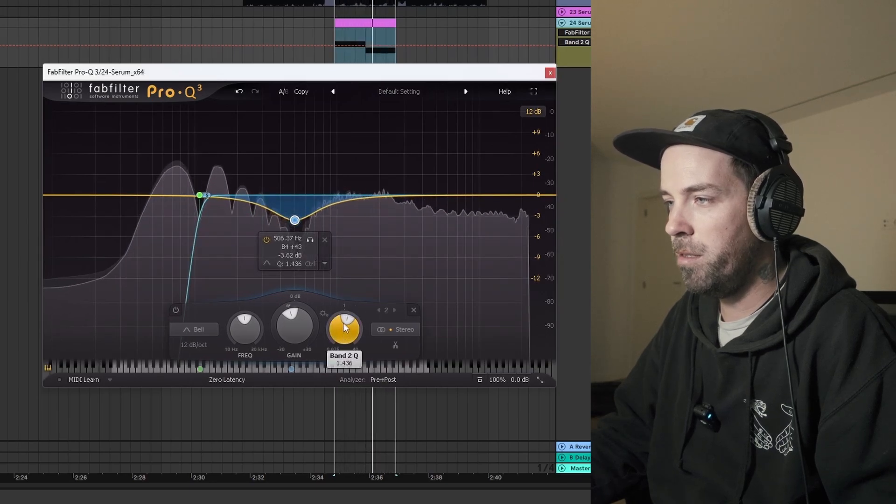
{"action": "left_click_drag", "start_coordinate": [444, 195], "coordinate": [483, 194]}
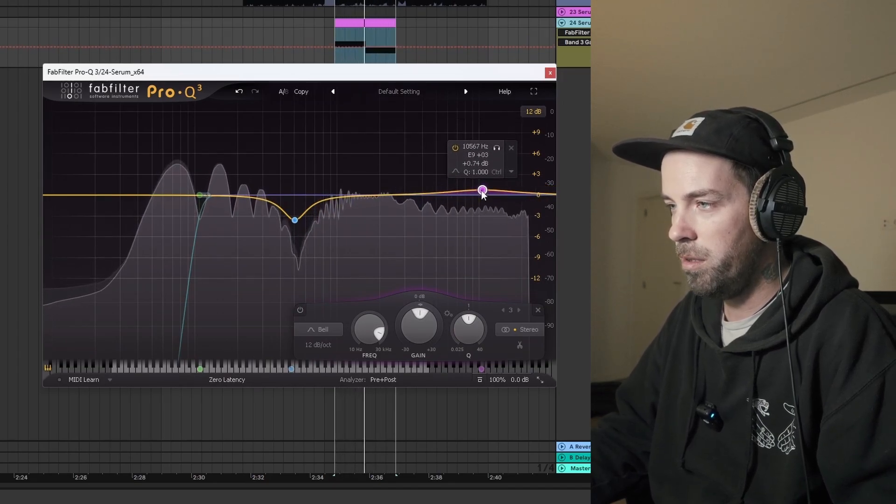
{"action": "left_click", "coordinate": [550, 74]}
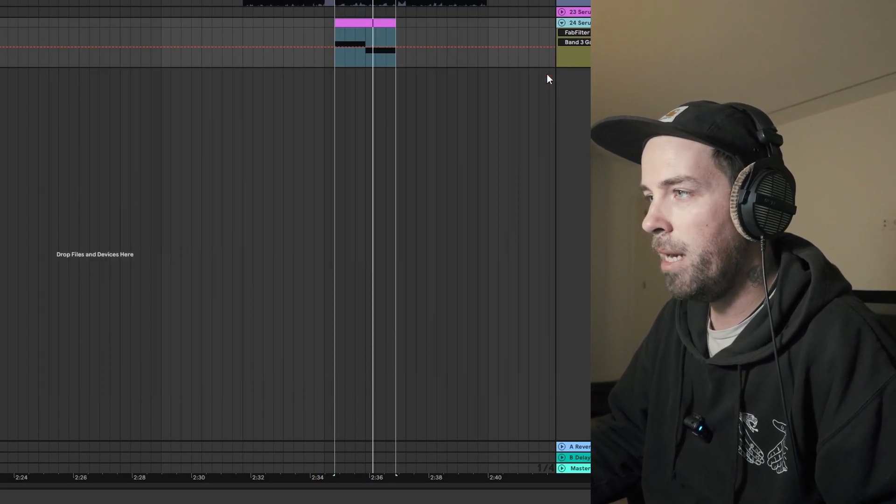
Step: In Faturator, slightly lower the fuzz and drive and raise the color to just over halfway while auditioning the bass
{"action": "left_click", "coordinate": [583, 12]}
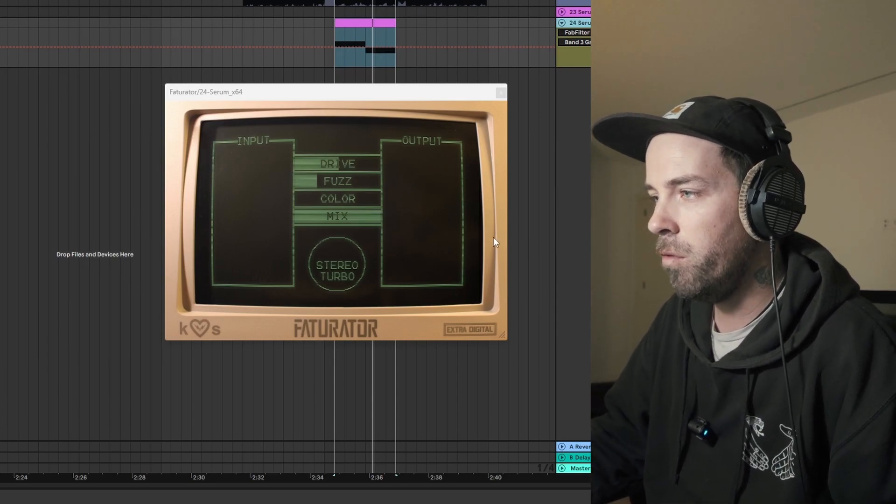
{"action": "key", "text": "space"}
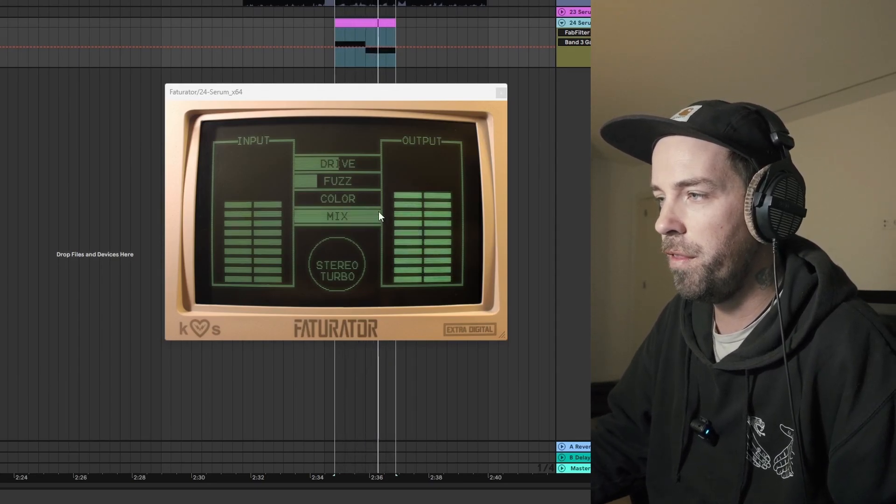
{"action": "left_click_drag", "start_coordinate": [321, 182], "coordinate": [309, 182]}
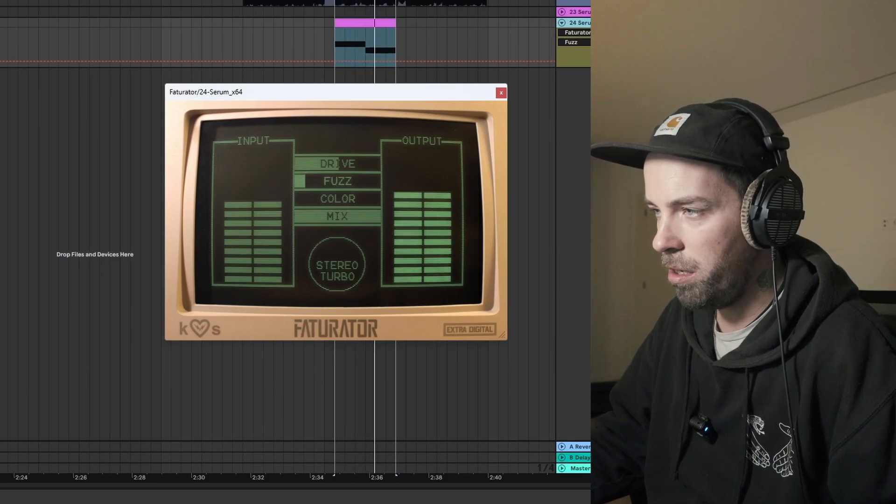
{"action": "left_click_drag", "start_coordinate": [322, 163], "coordinate": [314, 163]}
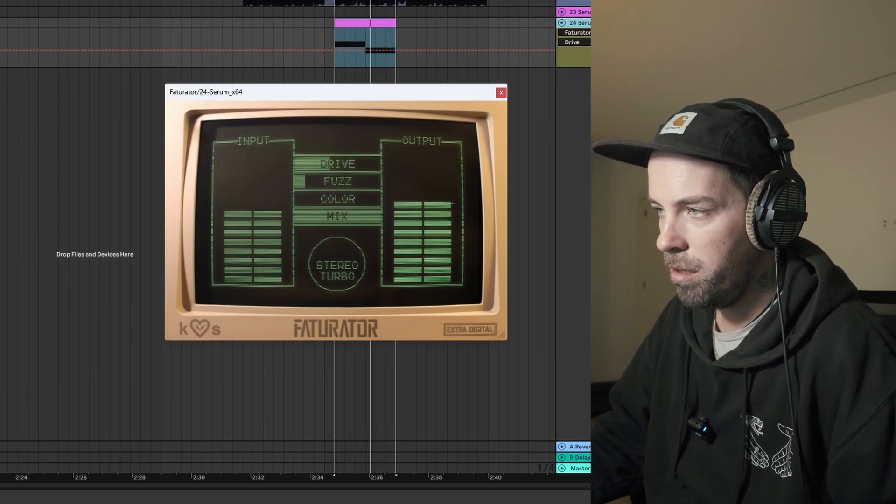
{"action": "key", "text": "space"}
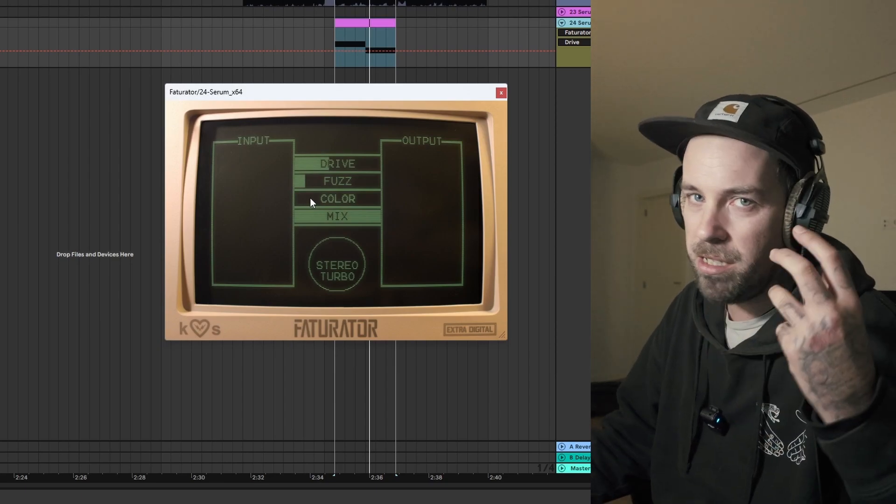
{"action": "left_click", "coordinate": [310, 201]}
{"action": "key", "text": "space"}
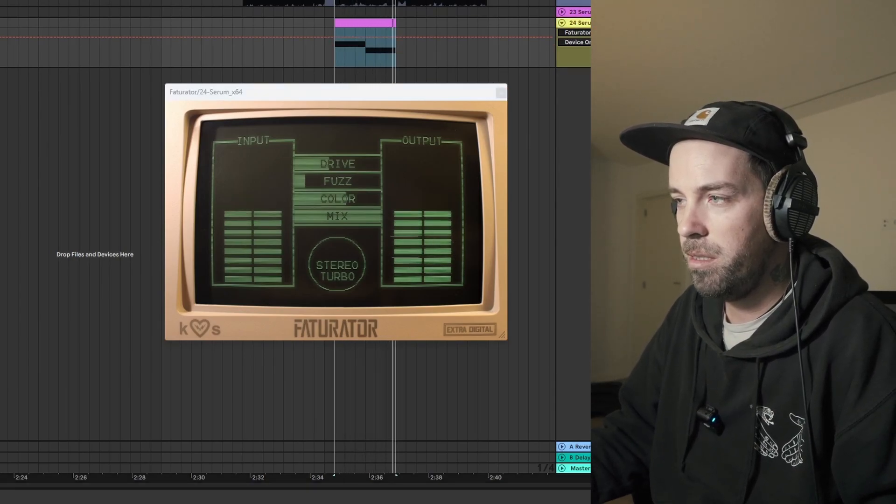
Step: Fine-tune the drive and fuzz in Faturator, and audition the bass through the OTT compressor
{"action": "left_click", "coordinate": [325, 166]}
{"action": "left_click", "coordinate": [340, 183]}
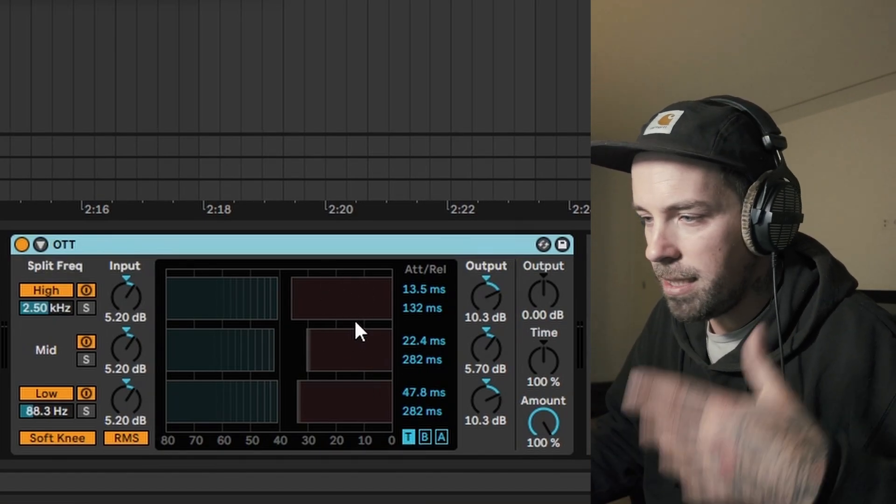
{"action": "key", "text": "space"}
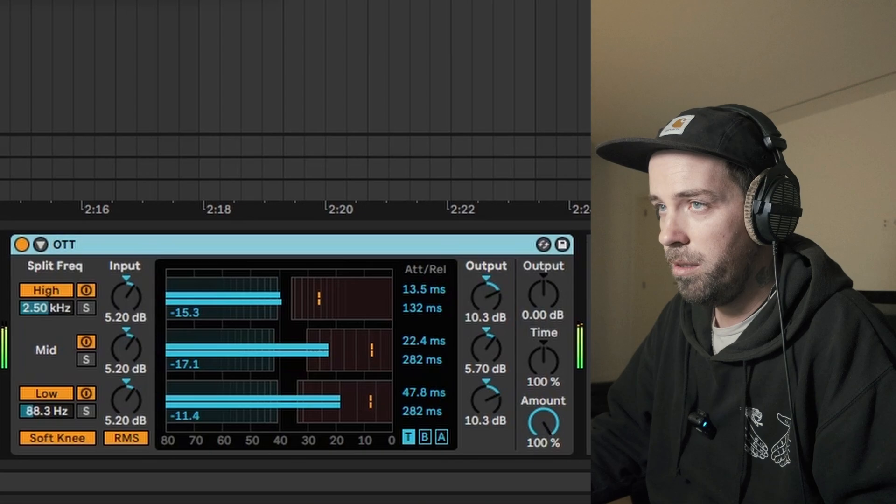
{"action": "key", "text": "space"}
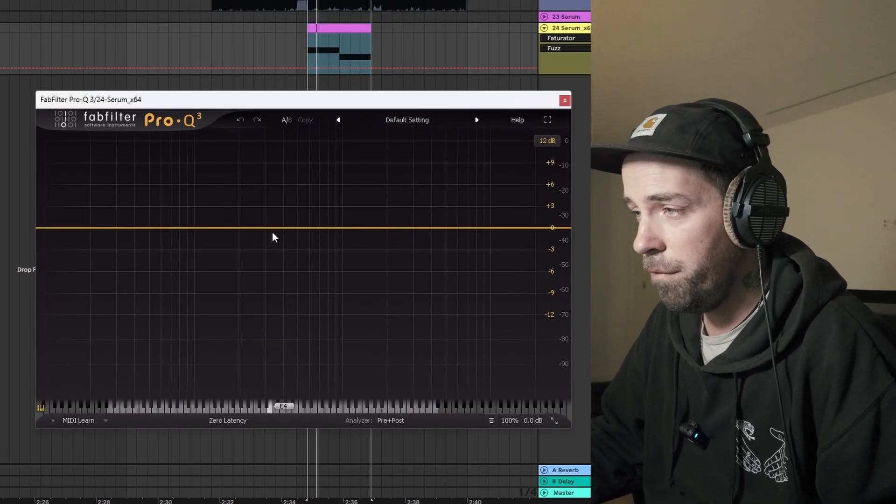
Step: With the bass playing, add a bell cut of about 8.5 dB at 520.60 Hz with Q 2.709 in the new Pro-Q 3
{"action": "key", "text": "space"}
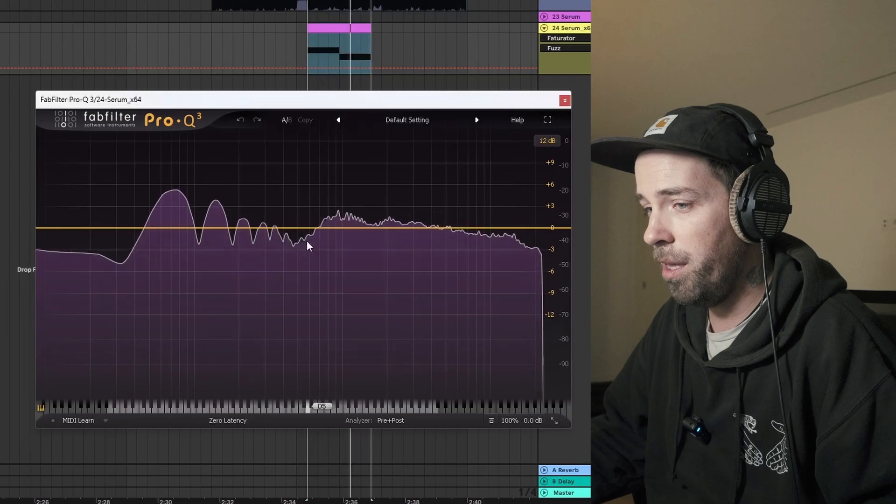
{"action": "left_click_drag", "start_coordinate": [298, 230], "coordinate": [300, 289]}
{"action": "left_click_drag", "start_coordinate": [367, 370], "coordinate": [347, 344]}
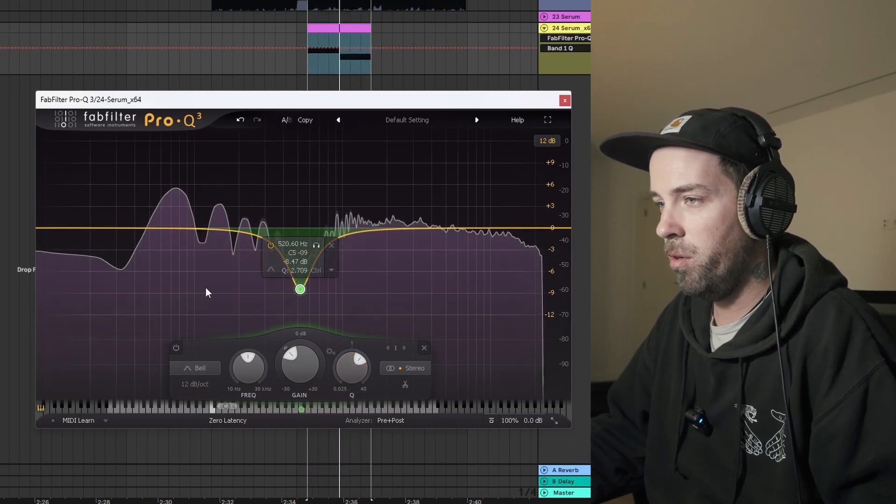
Step: Add a stereo low cut at about 20.7 Hz with a 48 dB/oct slope and Q 0.904
{"action": "left_click_drag", "start_coordinate": [46, 262], "coordinate": [55, 232]}
{"action": "scroll", "coordinate": [74, 383], "scroll_direction": "up", "scroll_amount": 6}
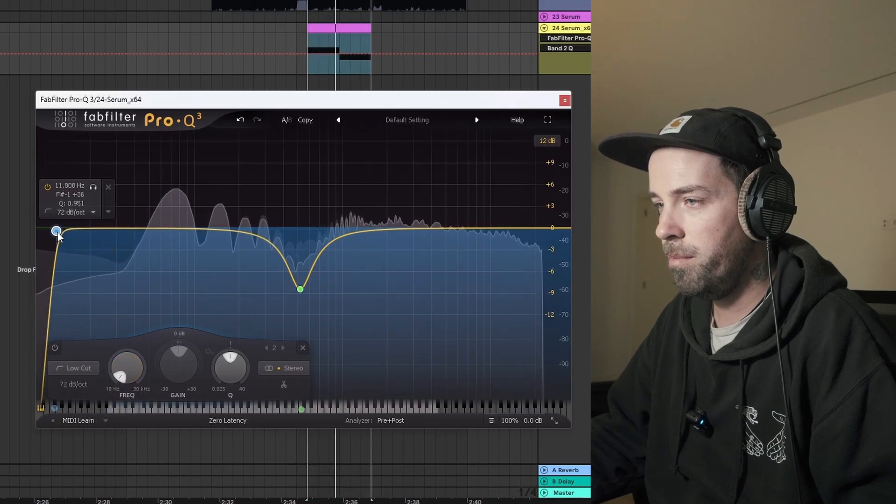
{"action": "scroll", "coordinate": [65, 390], "scroll_direction": "up", "scroll_amount": 1}
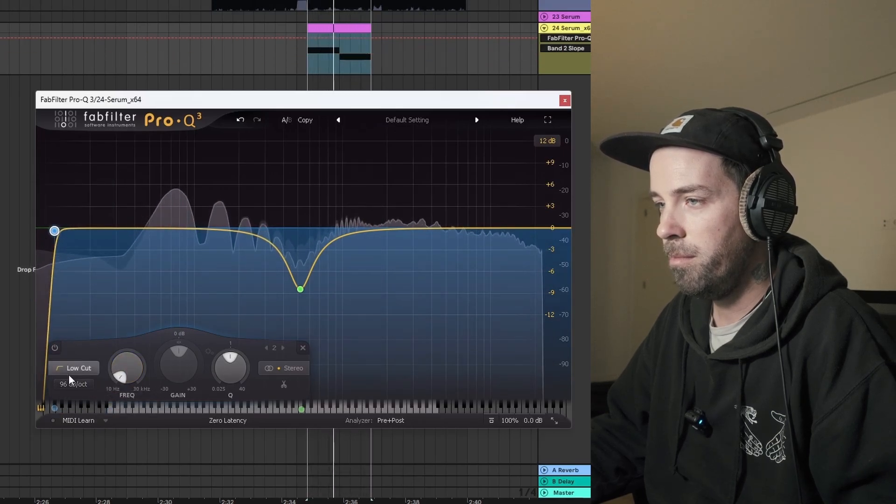
{"action": "scroll", "coordinate": [70, 386], "scroll_direction": "down", "scroll_amount": 1}
{"action": "left_click_drag", "start_coordinate": [54, 231], "coordinate": [93, 234]}
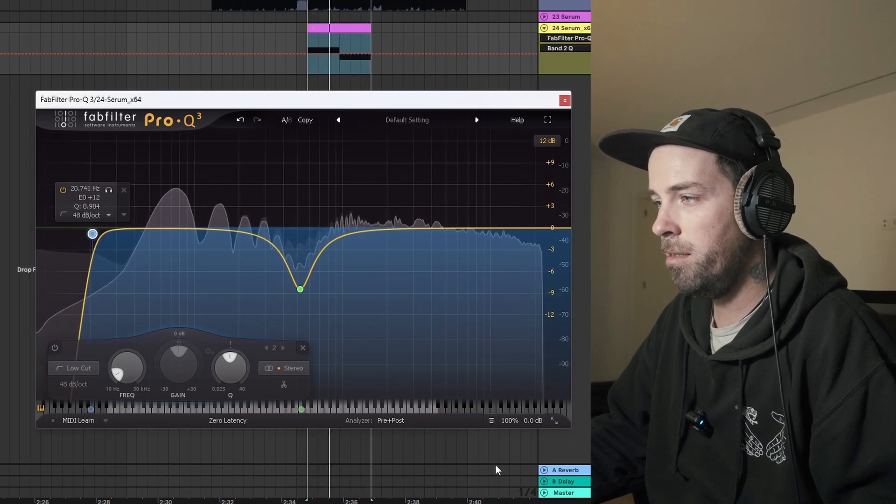
Step: Add a high-frequency bell band, make it dynamic with a downward range, and place it at about 14.3 kHz with gain near 0 dB
{"action": "left_click_drag", "start_coordinate": [486, 230], "coordinate": [501, 261]}
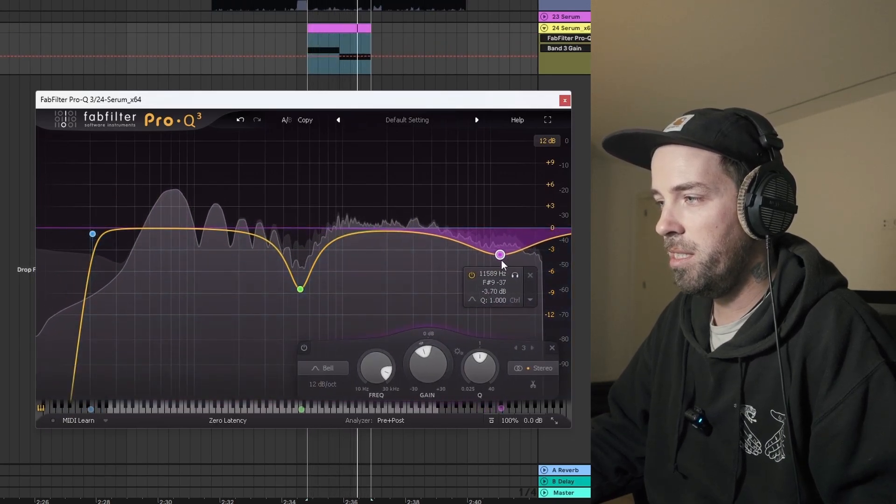
{"action": "left_click", "coordinate": [531, 301]}
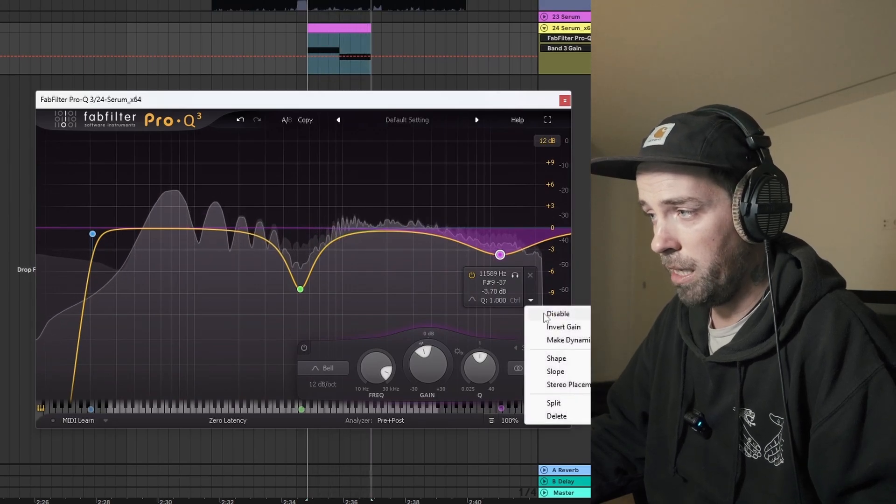
{"action": "left_click", "coordinate": [569, 340]}
{"action": "left_click_drag", "start_coordinate": [504, 268], "coordinate": [518, 263]}
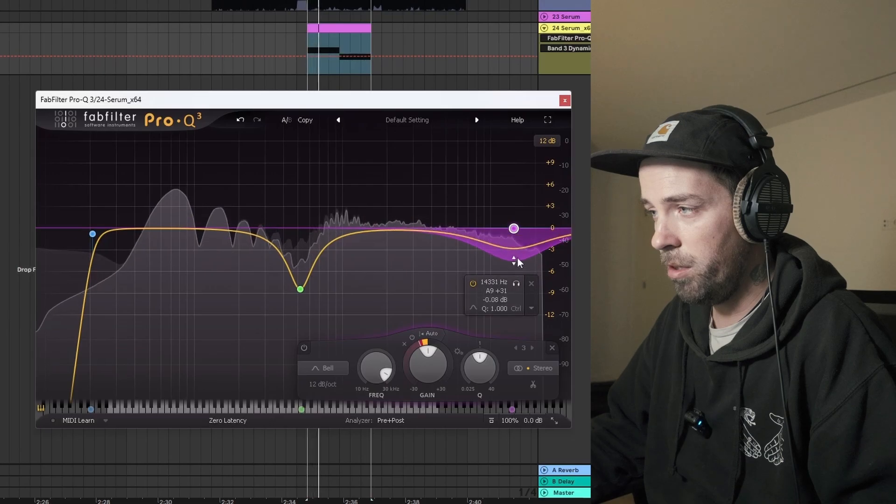
Step: Widen the dynamic bell to Q 0.534, move it to about 9.6 kHz, and deepen its dynamic range to about -6 dB
{"action": "scroll", "coordinate": [514, 229], "scroll_direction": "down", "scroll_amount": 5}
{"action": "left_click_drag", "start_coordinate": [516, 234], "coordinate": [490, 229]}
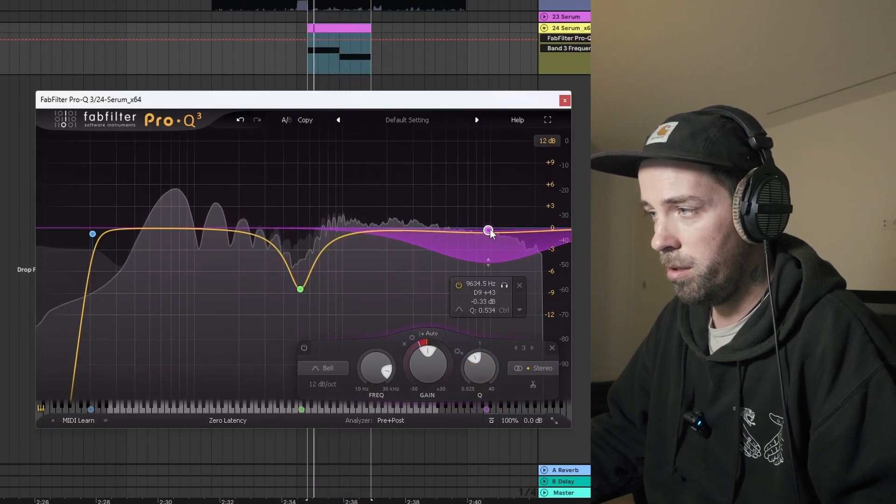
{"action": "mouse_move", "coordinate": [490, 263]}
{"action": "left_mouse_down"}
{"action": "mouse_move", "coordinate": [487, 287]}
{"action": "mouse_move", "coordinate": [492, 268]}
{"action": "left_mouse_up"}
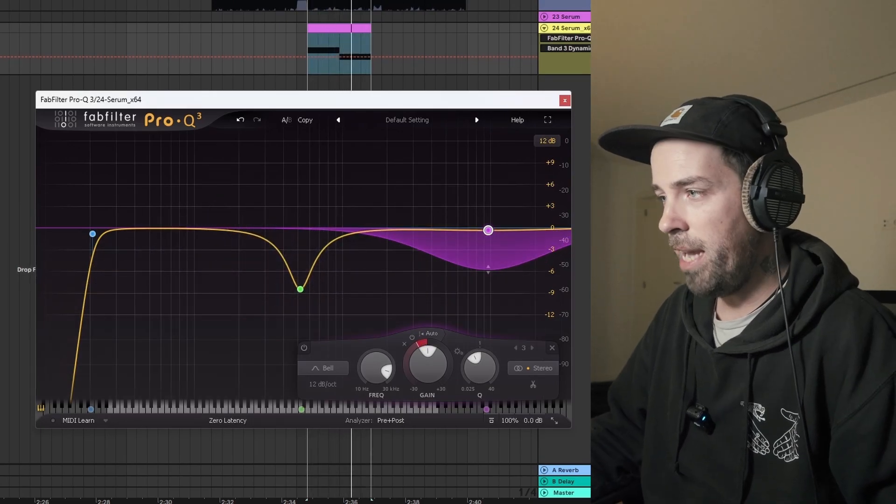